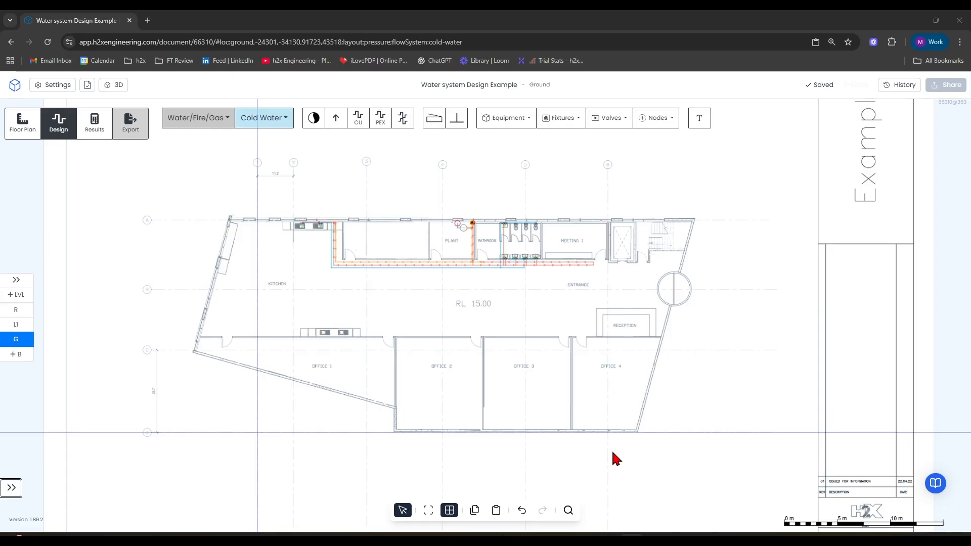
left_click(190, 122)
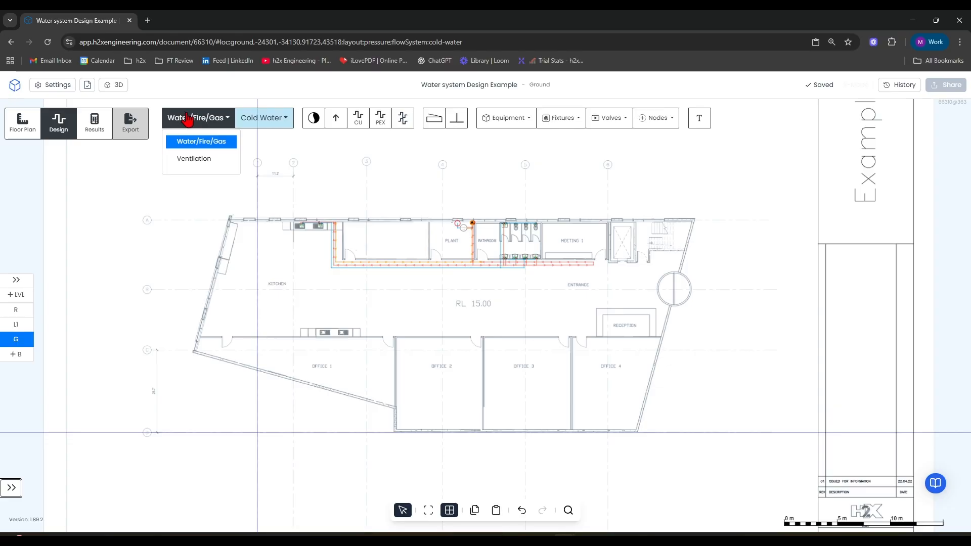
left_click(277, 120)
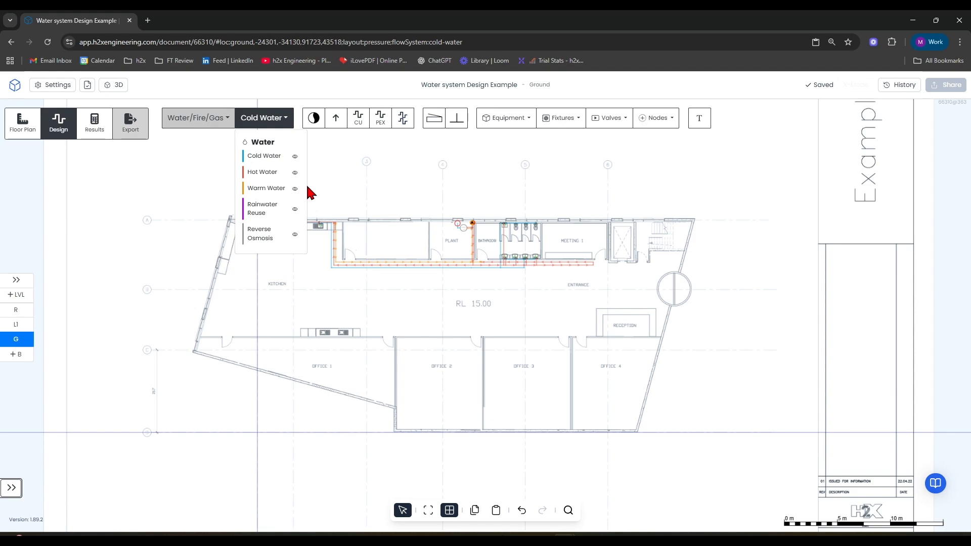
left_click(324, 164)
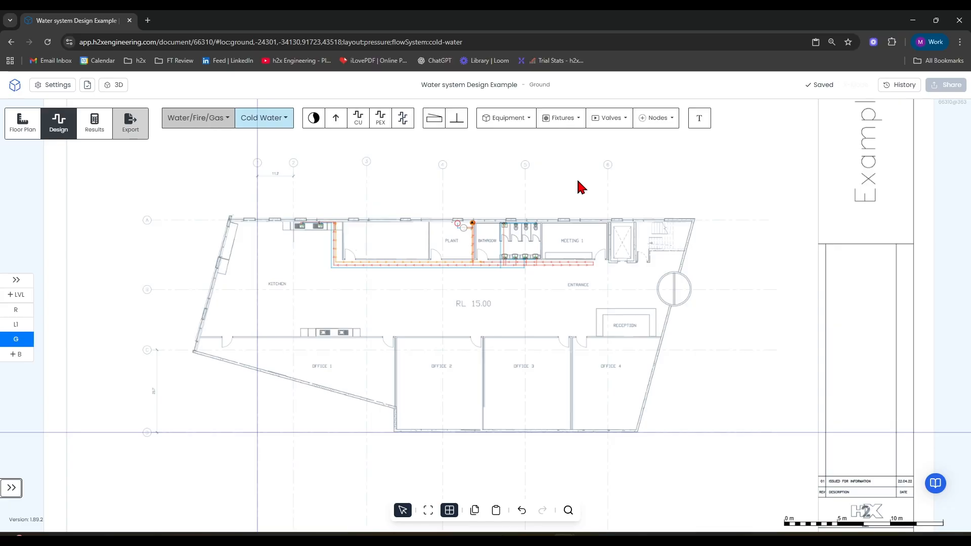
scroll(448, 225, "up", 10)
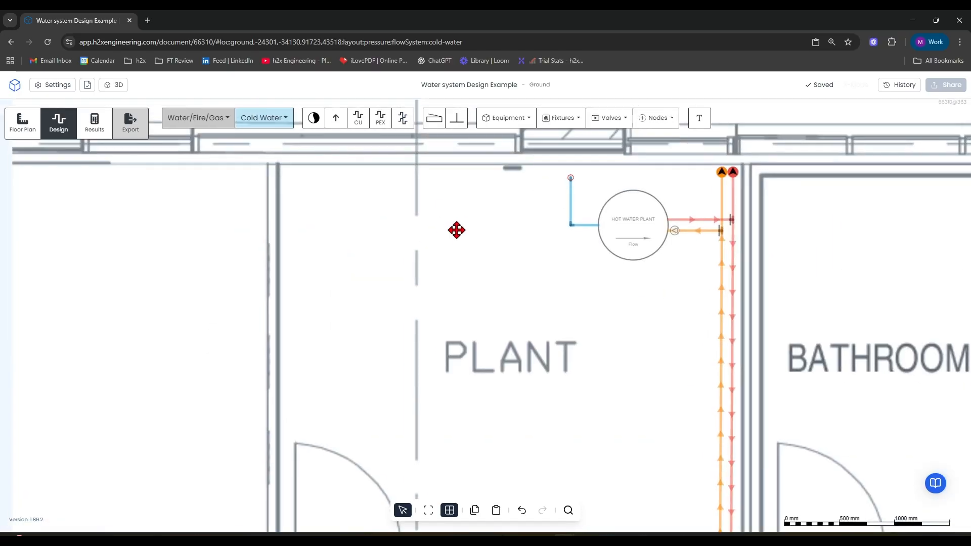
left_click_drag(451, 217, 455, 282)
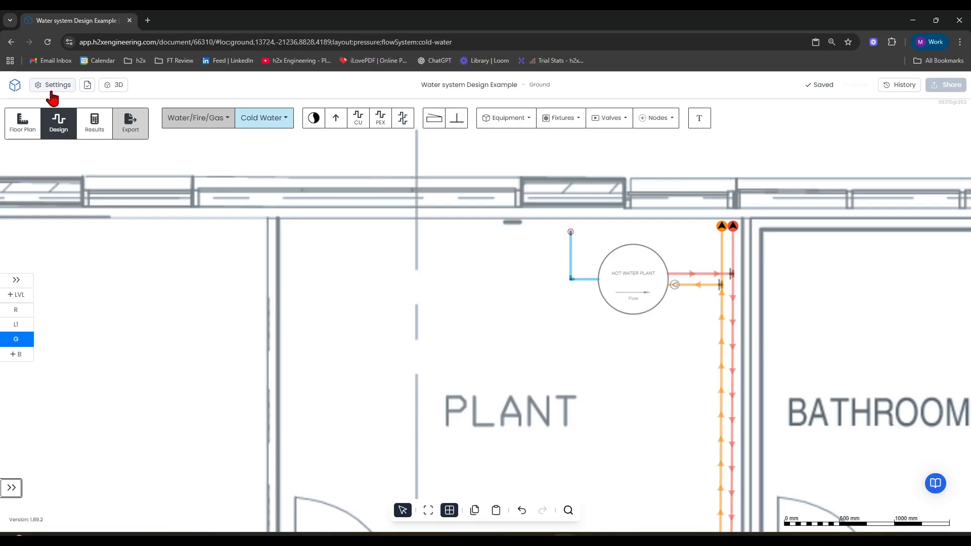
Step: Review the cold water system's general and pipe sizing parameters in the project settings, and return to the drawing
left_click(69, 92)
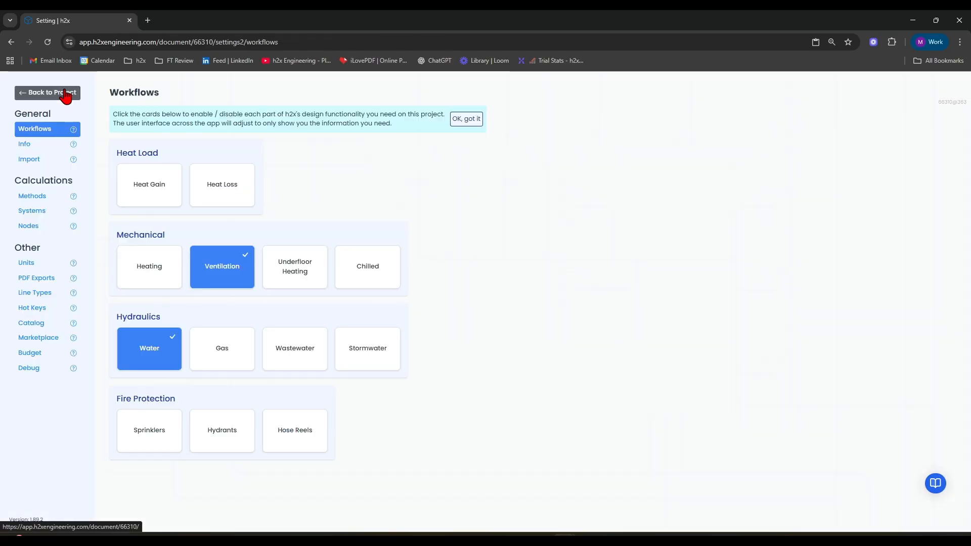
left_click(56, 210)
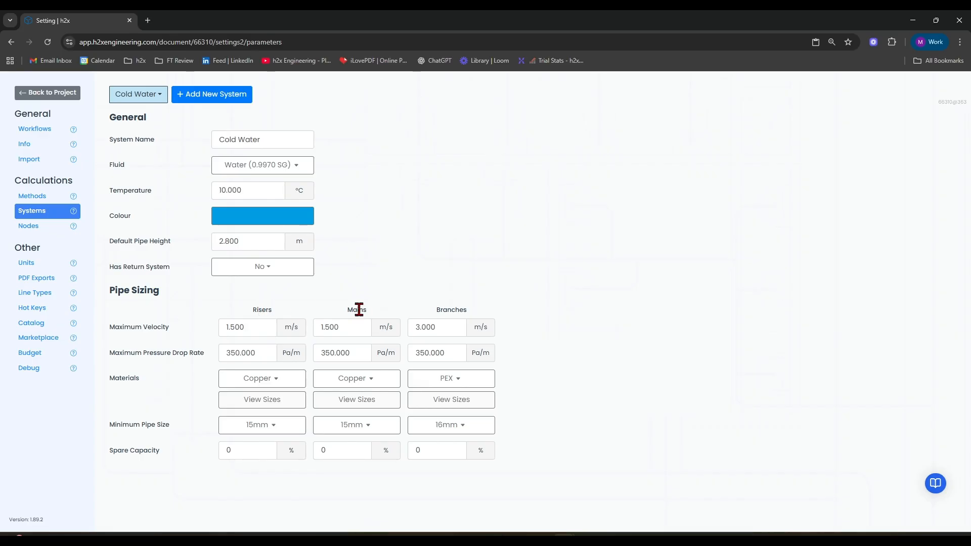
left_click(72, 104)
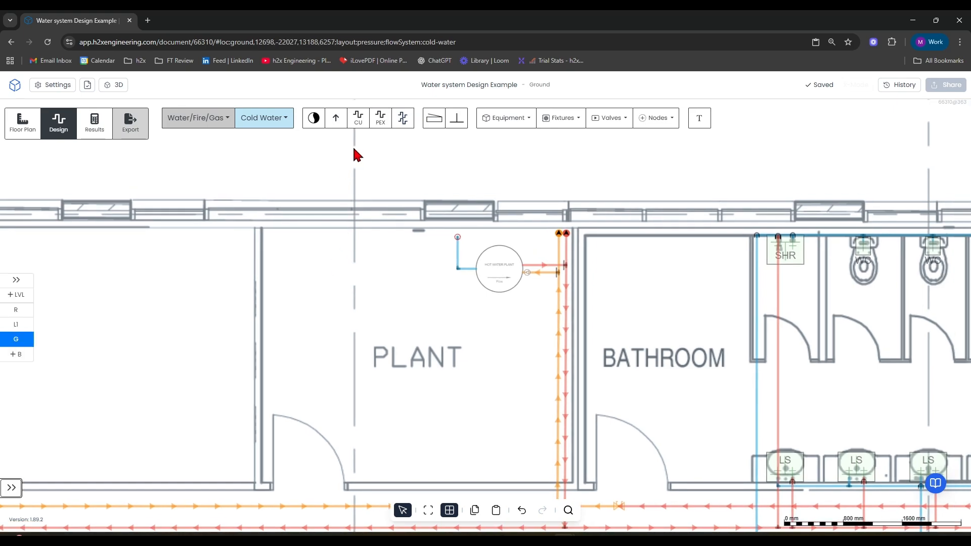
Step: Draw a short horizontal cold water copper pipe along the plant room's upper wall, and set the drawing height to 3 m
left_click(359, 121)
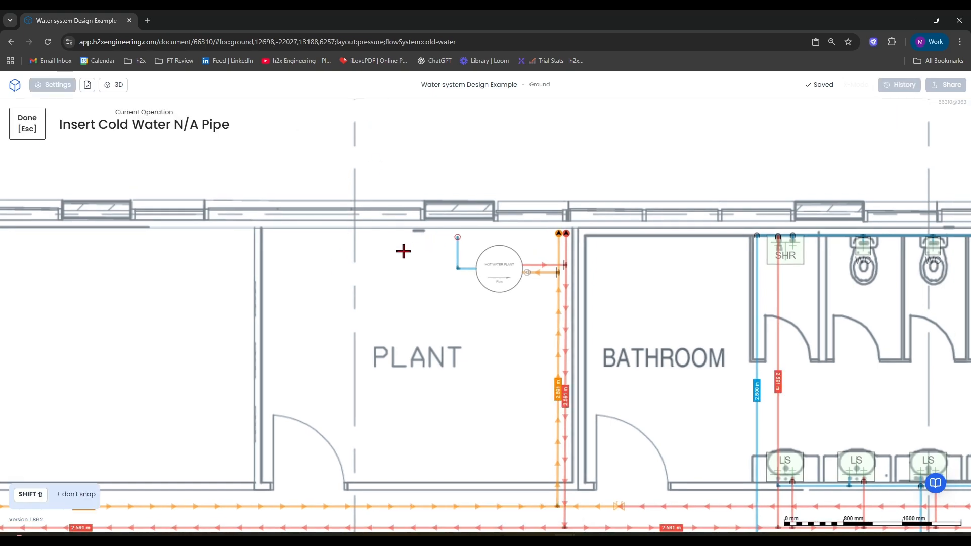
left_click(306, 238)
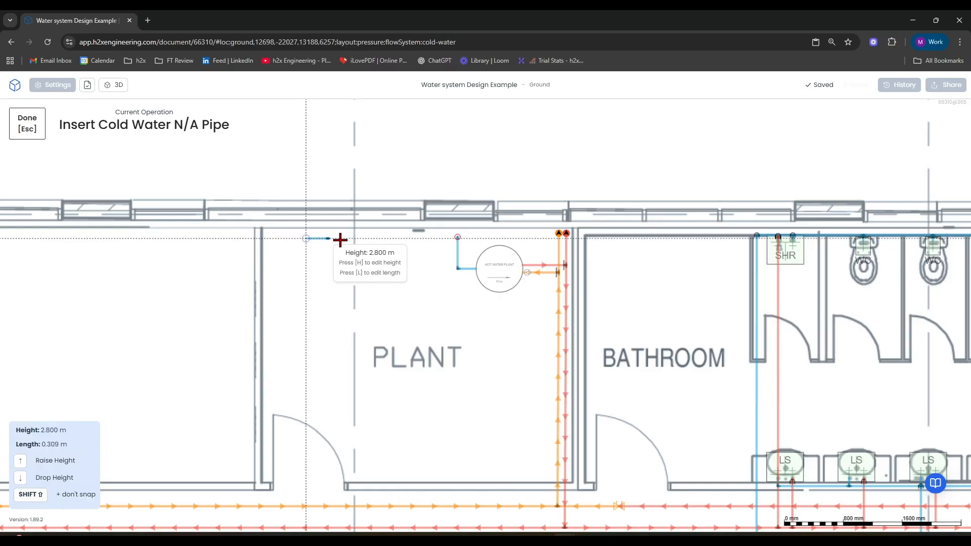
left_click(374, 239)
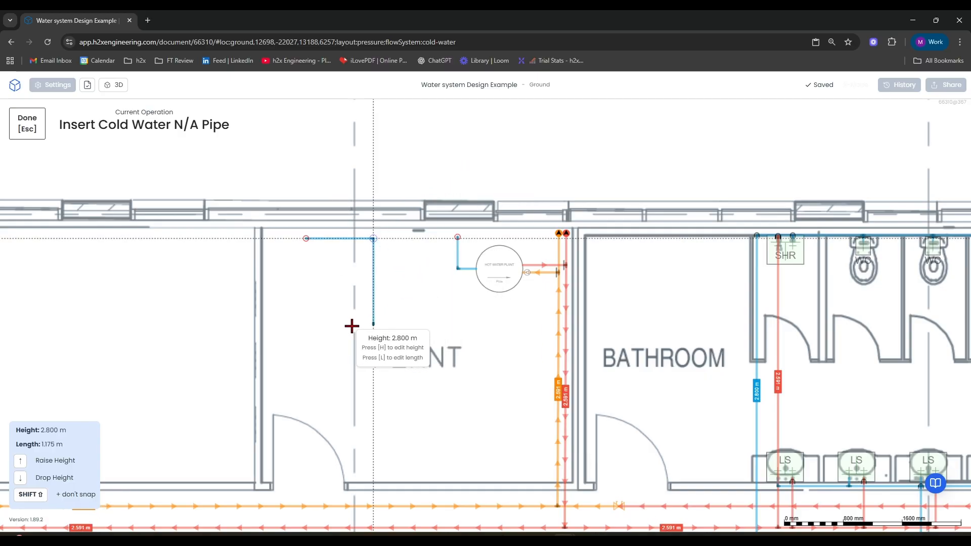
type("ht: 3")
key("Return")
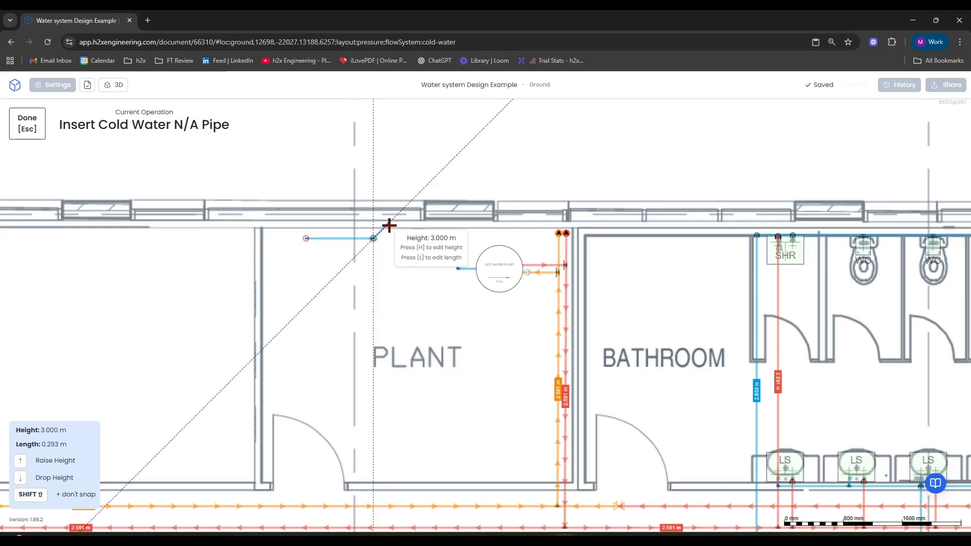
key("Escape")
Step: Delete the short trial pipe together with its two open ends
right_click_drag(384, 215, 282, 261)
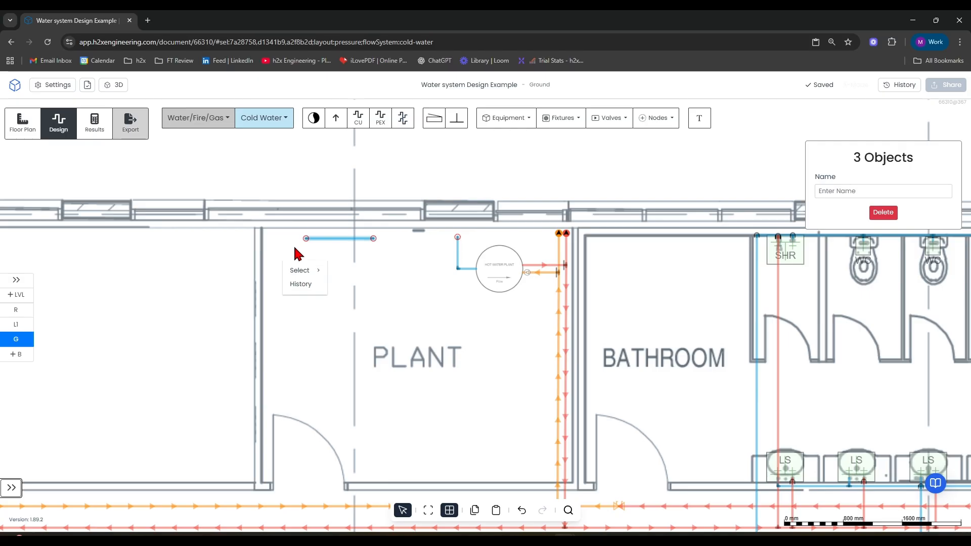
key("Delete")
Step: Draw a cold water copper pipe at 0.75 m height from the hot water plant's open feed end to the plant room's far side wall
left_click(357, 118)
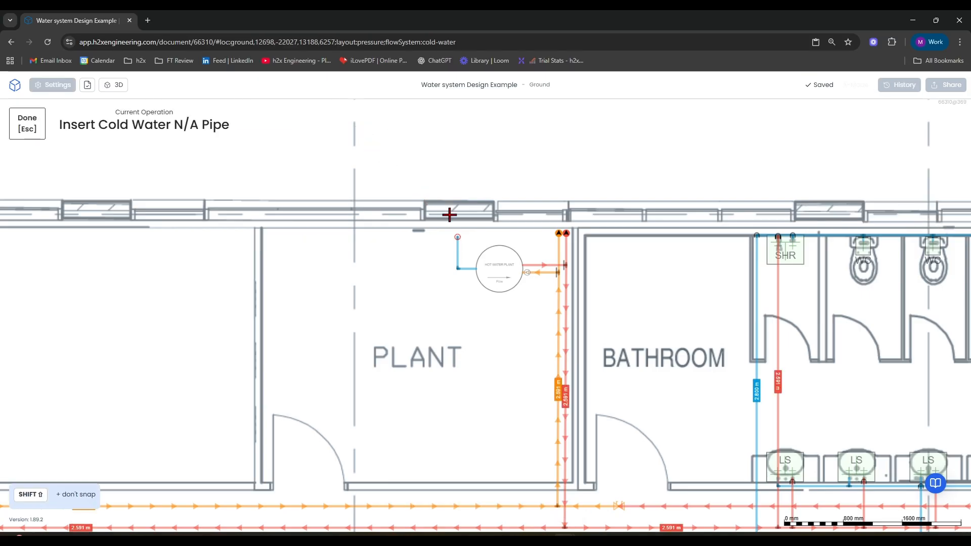
left_click(457, 238)
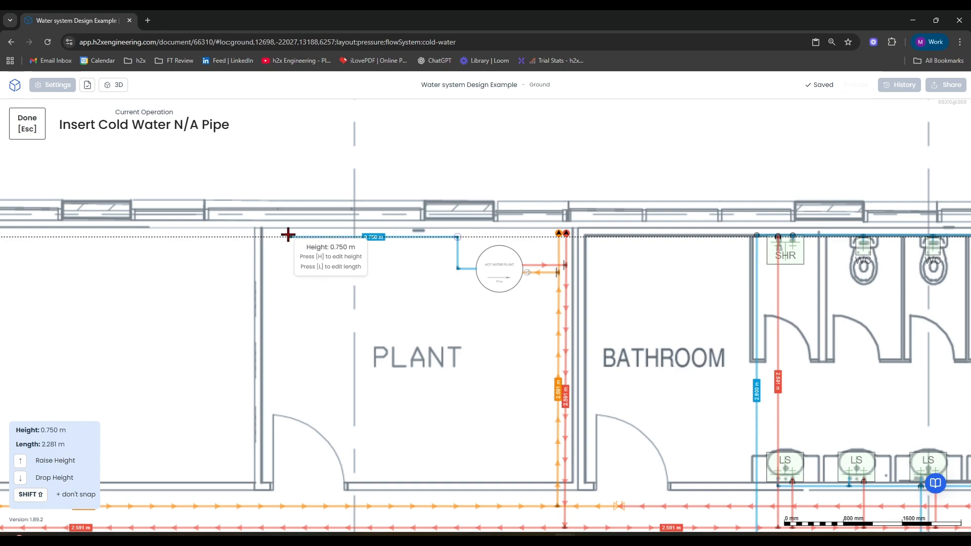
left_click(269, 237)
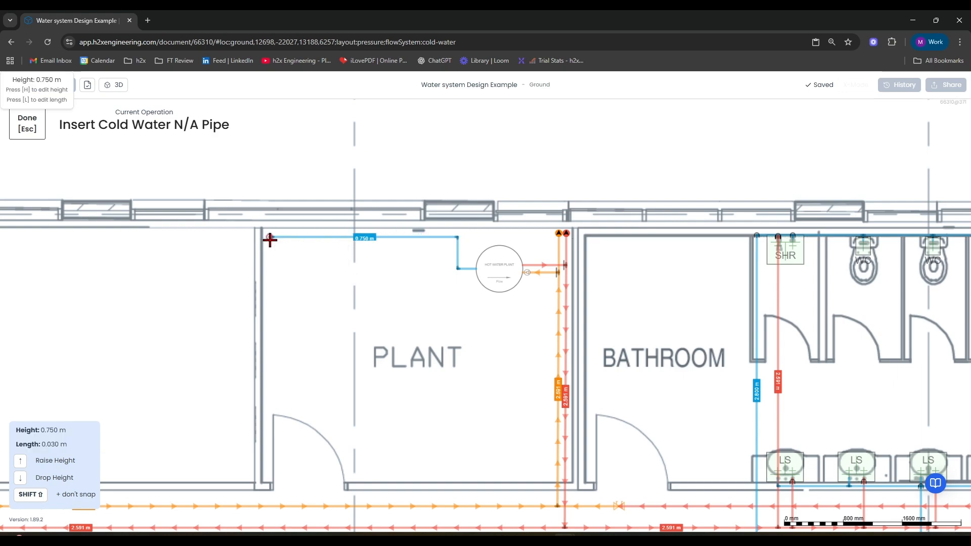
key("Escape")
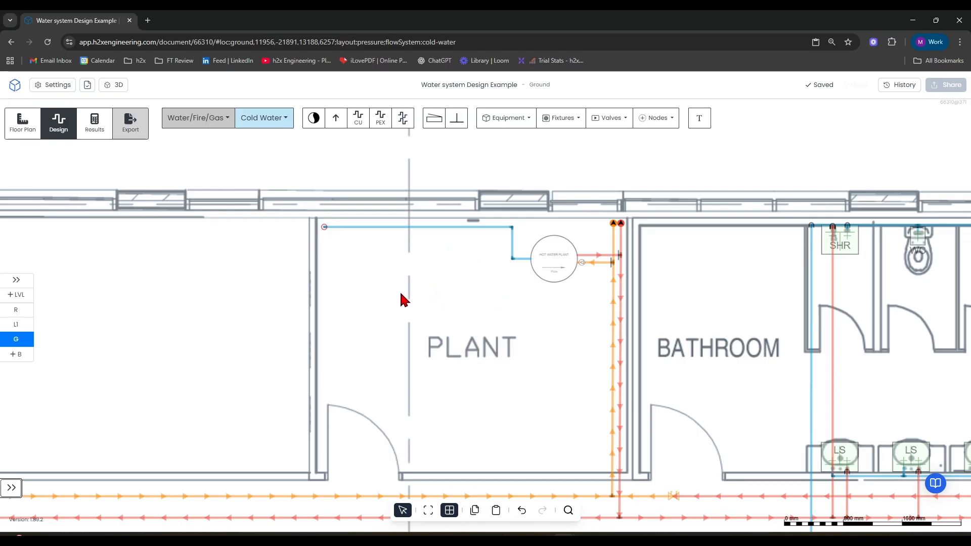
Step: Place a cold water flow source on the feed pipe's open end with 2 bar residual pressure, 3 bar static pressure and 0.3 m height
left_click(313, 125)
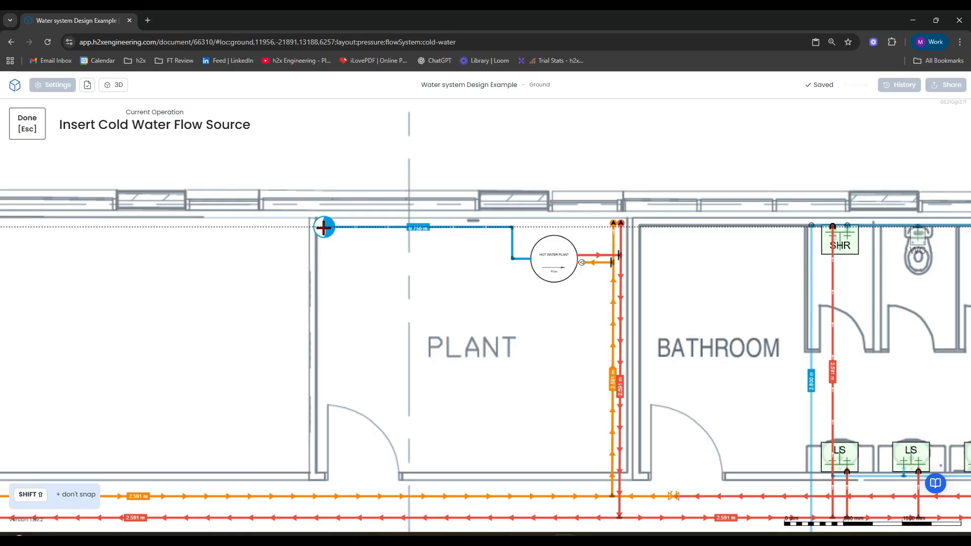
left_click(324, 227)
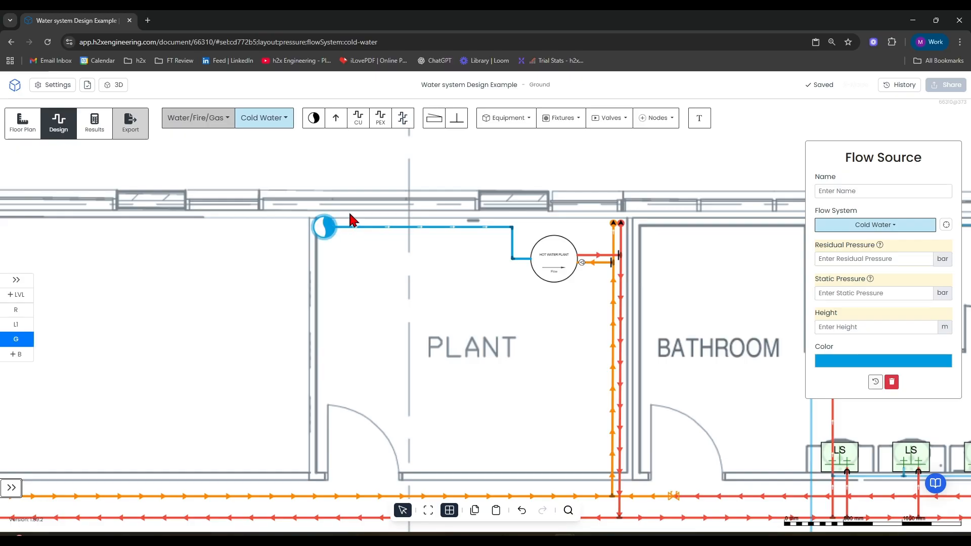
left_click(860, 260)
type("2")
left_click(879, 296)
type("3")
left_click(870, 322)
type(".3")
key("Return")
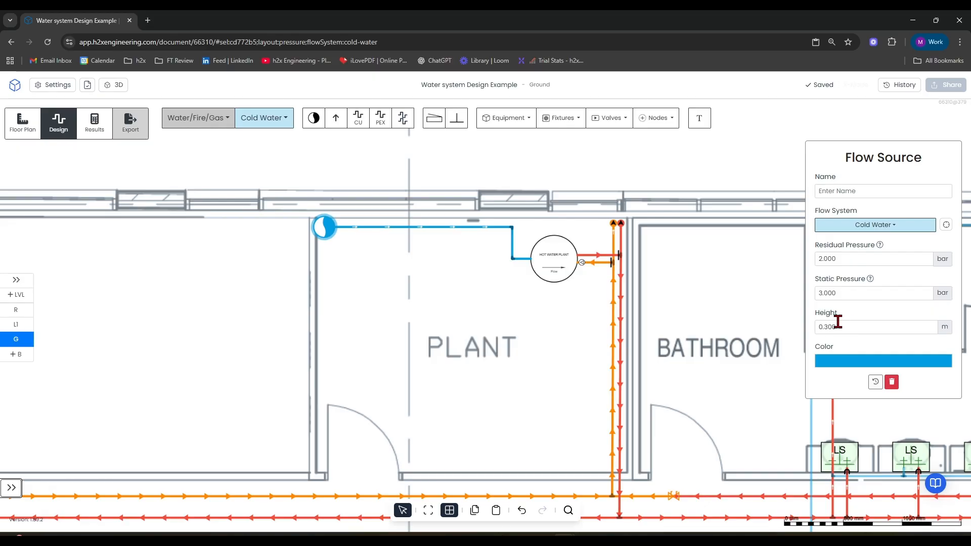
Step: Draw a cold water copper pipe from the corridor main about 4.3 m up beside the plant room risers, turning towards the hot water plant's feed pipe
scroll(338, 338, "down", 3)
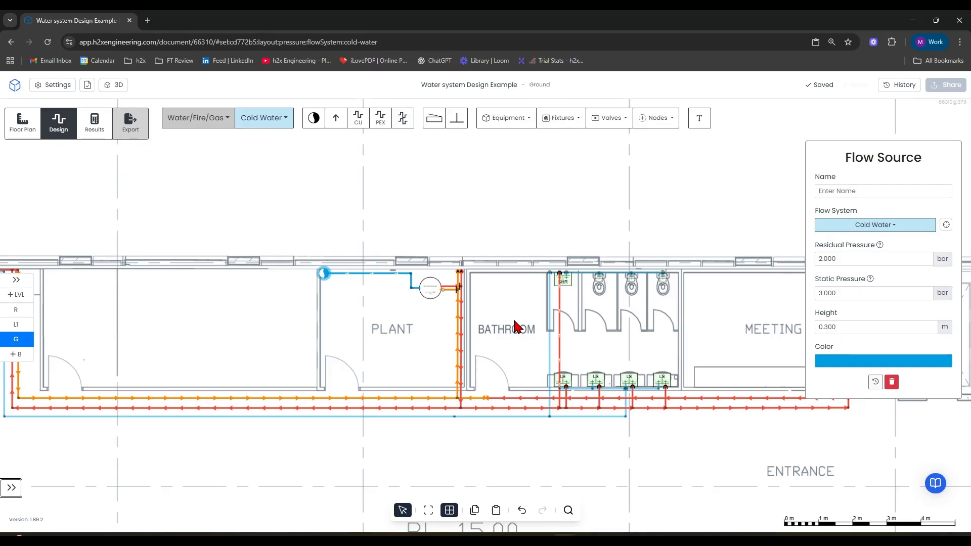
scroll(290, 310, "up", 3)
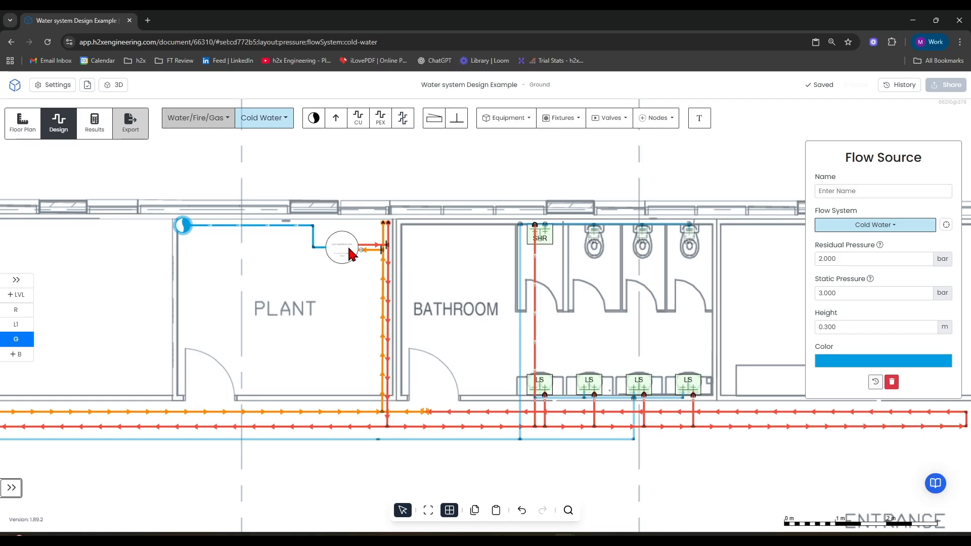
scroll(349, 249, "down", 2)
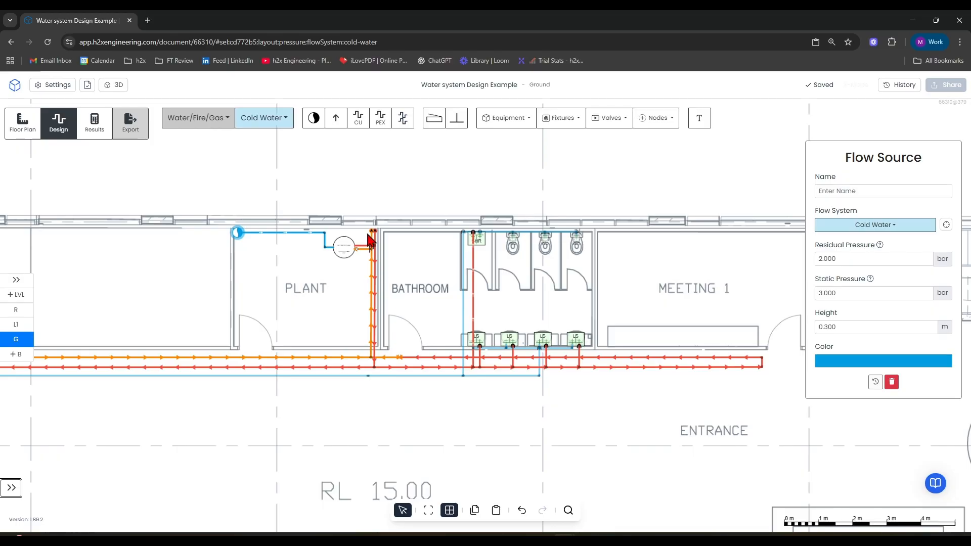
left_click(359, 120)
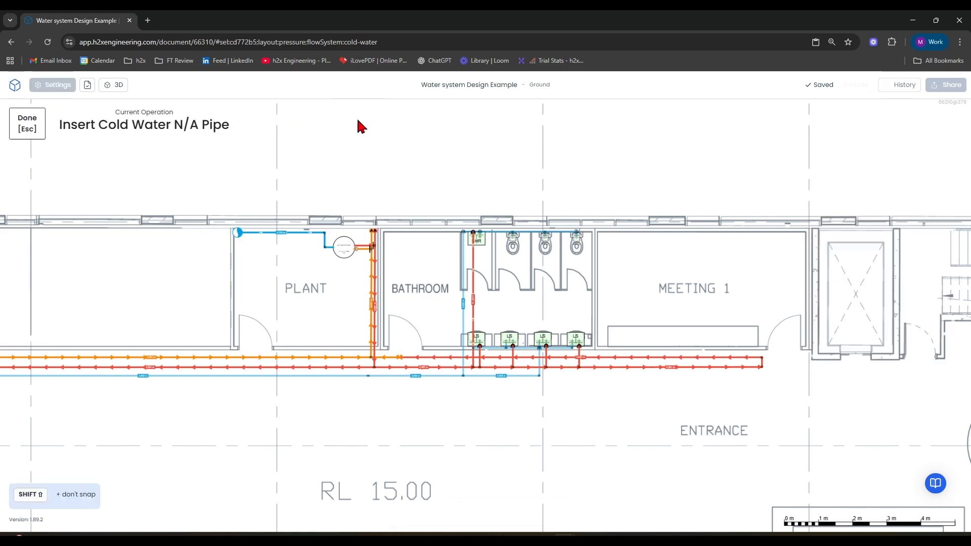
left_click(366, 377)
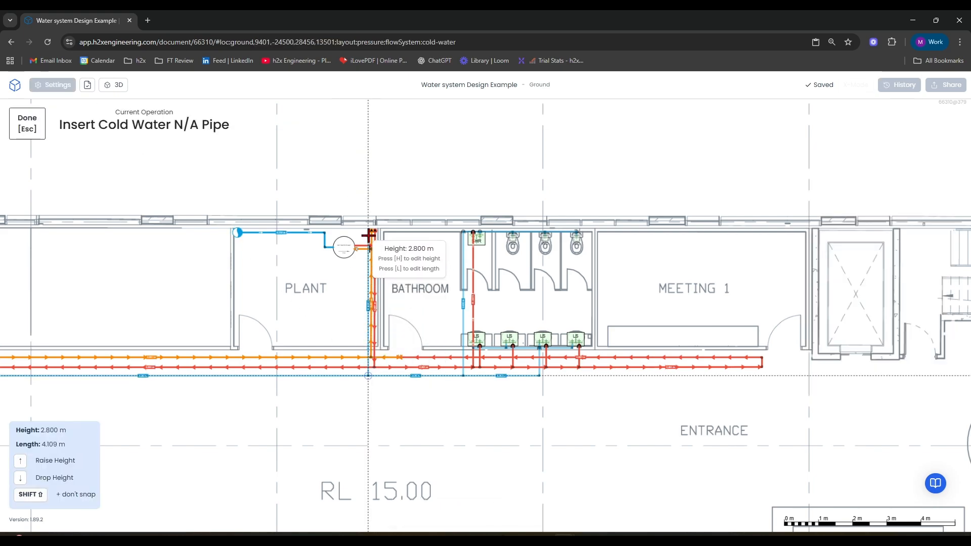
scroll(368, 234, "up", 10)
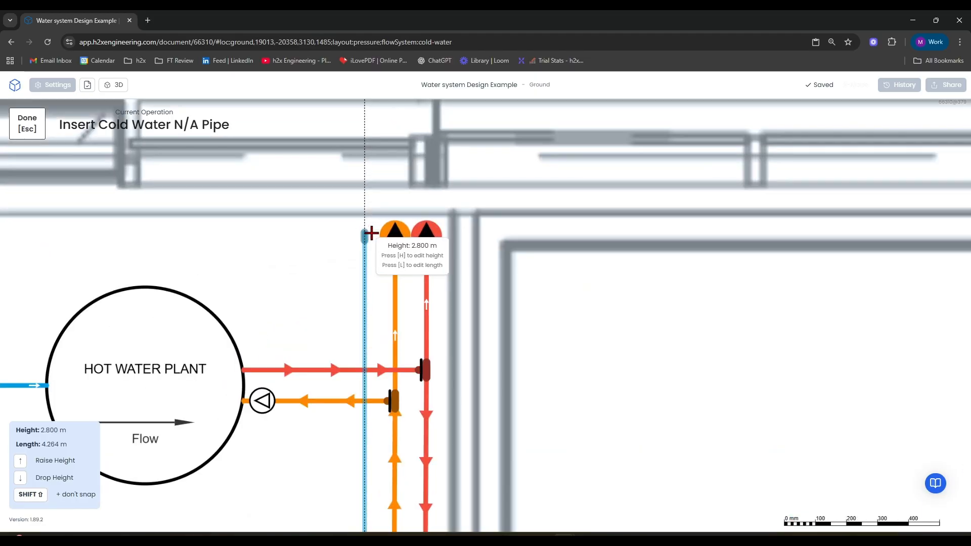
scroll(370, 233, "down", 4)
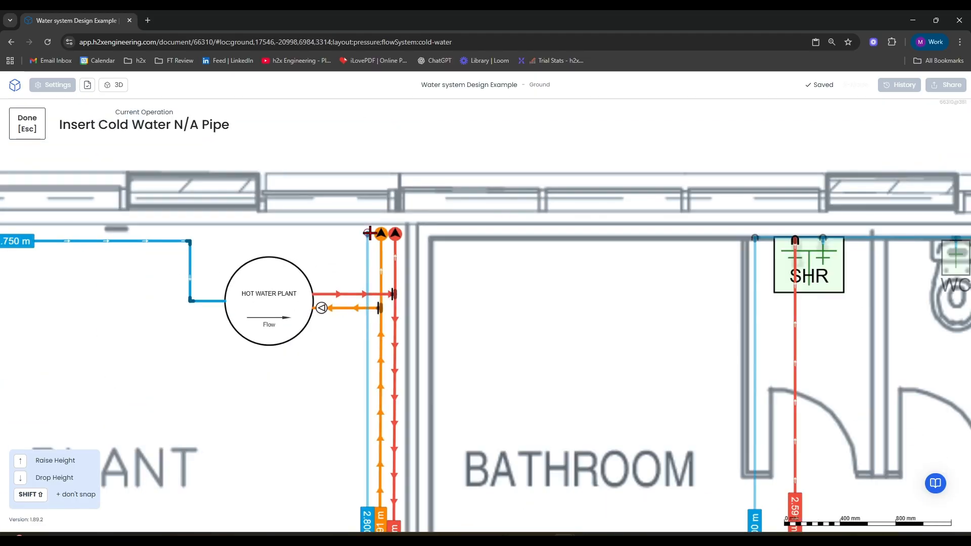
left_click(370, 234)
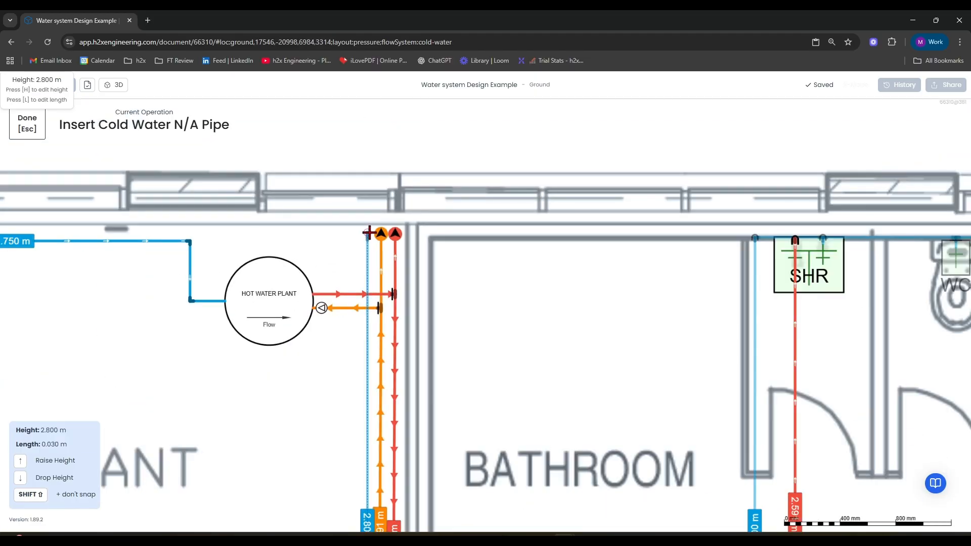
left_click(215, 232)
key("Escape")
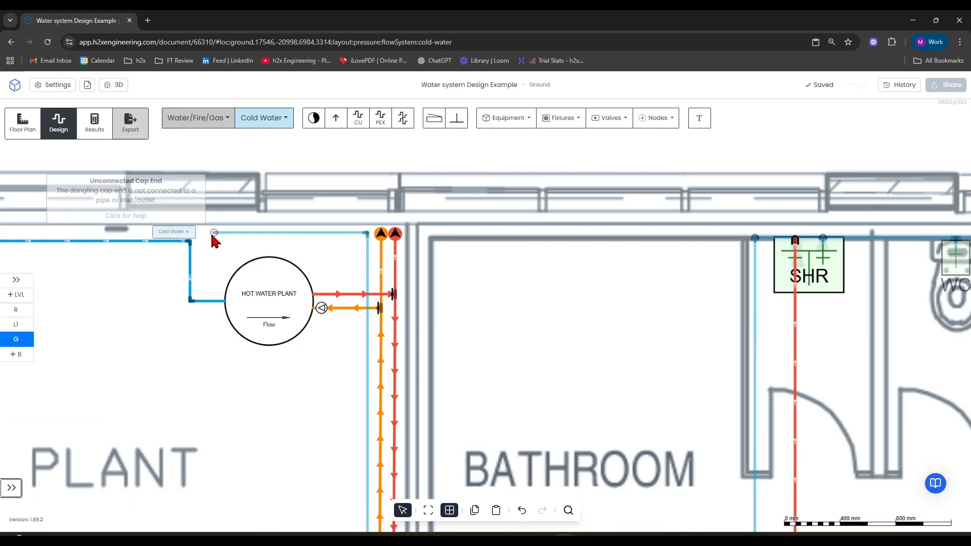
Step: Join the new pipe's open end to the corner of the hot water plant's feed pipe and straighten the run along the wall
left_click_drag(215, 233, 190, 241)
left_click(251, 211)
left_click_drag(318, 242, 339, 236)
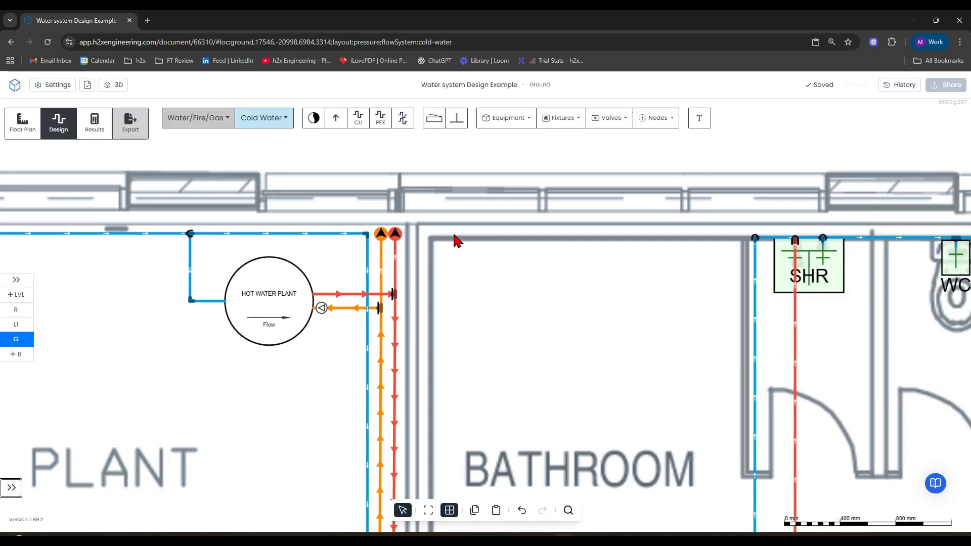
Step: Extend the cold, hot and return pipes as multi pipes from the corridor corner straight past the lower kitchen counter into Office 1
scroll(457, 241, "down", 3)
scroll(458, 234, "down", 2)
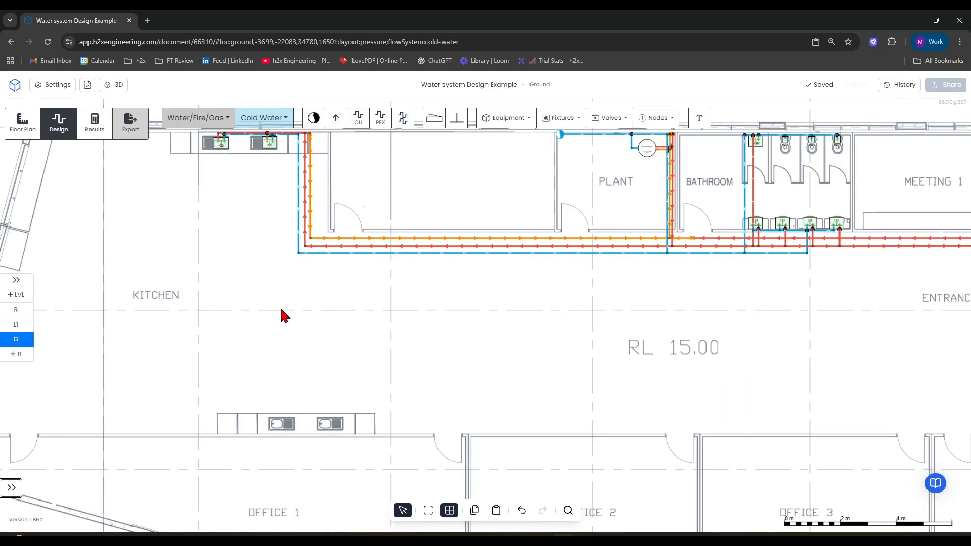
scroll(296, 233, "up", 5)
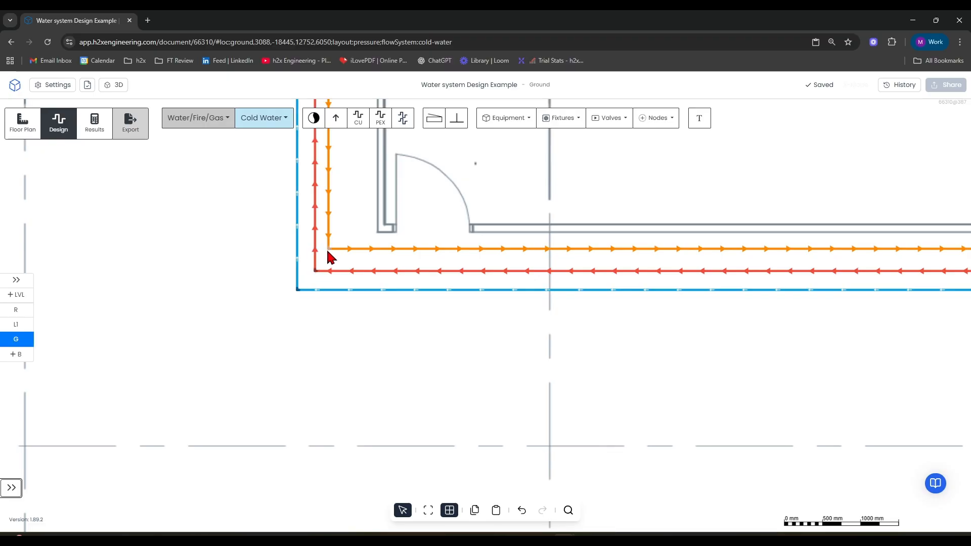
left_click(403, 119)
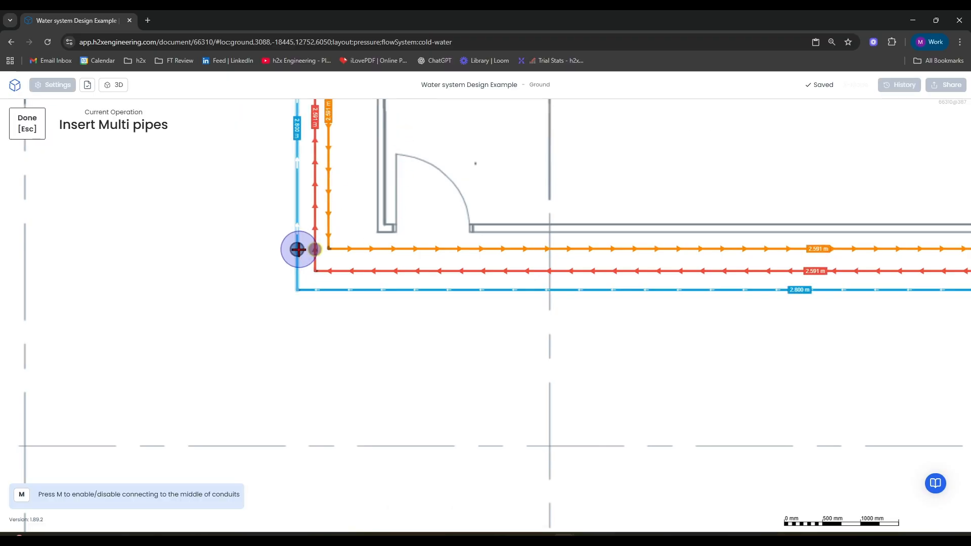
scroll(298, 248, "down", 3)
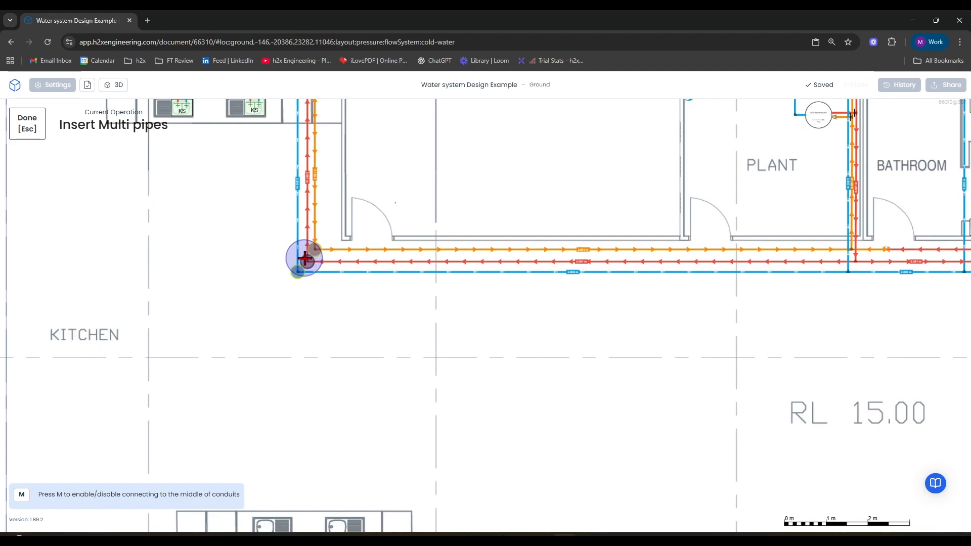
left_click(304, 258)
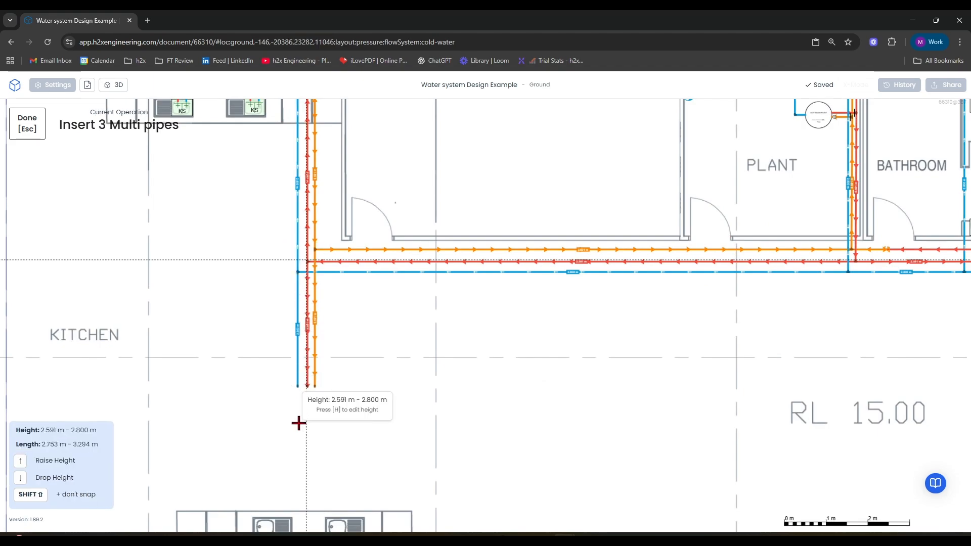
scroll(310, 288, "down", 5)
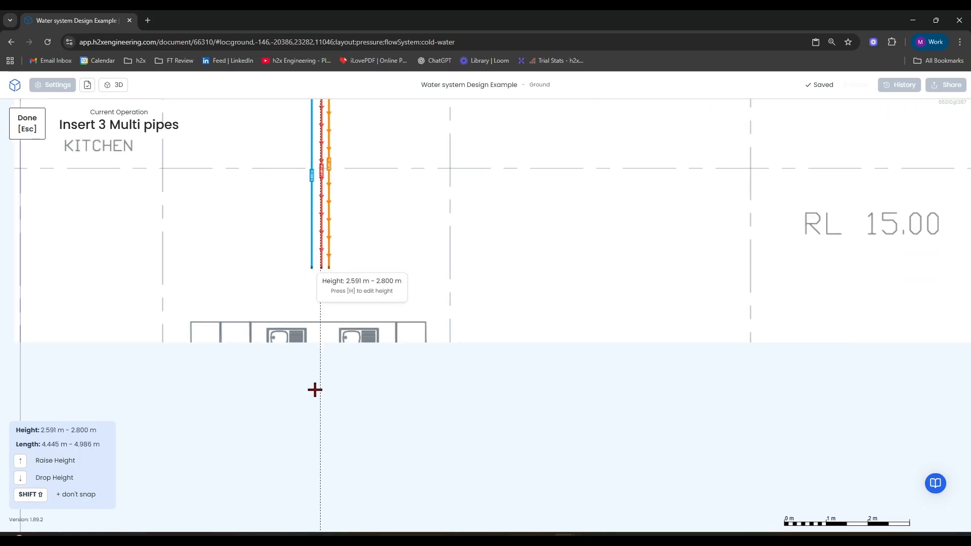
left_click(317, 407)
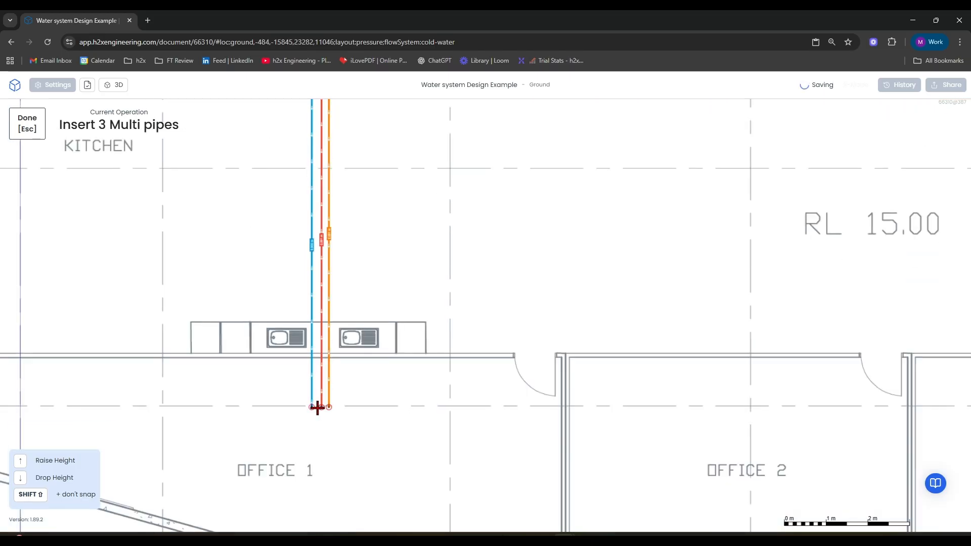
key("Escape")
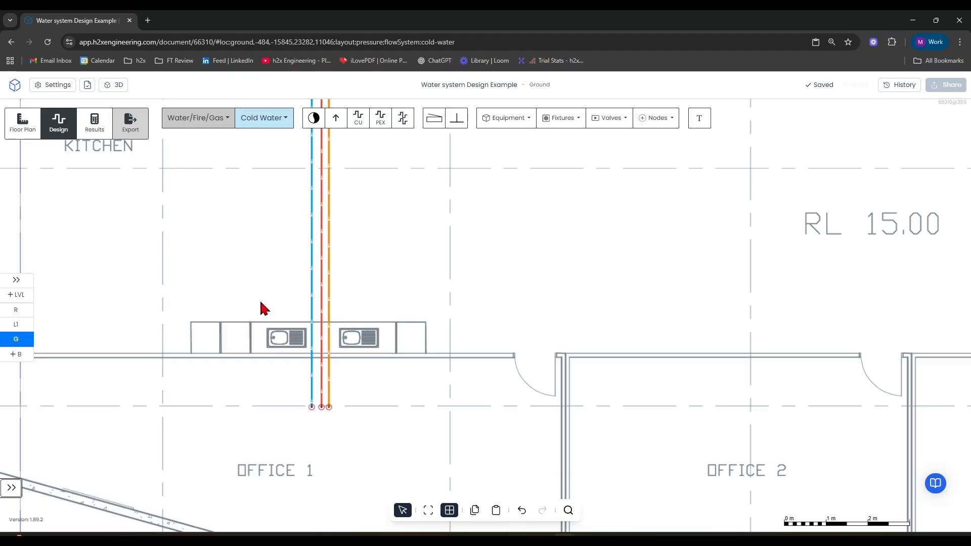
Step: Draw a short hot water return pipe at 3 m height from the hot pipe to the return pipe at the kitchen counter wall
left_click(282, 121)
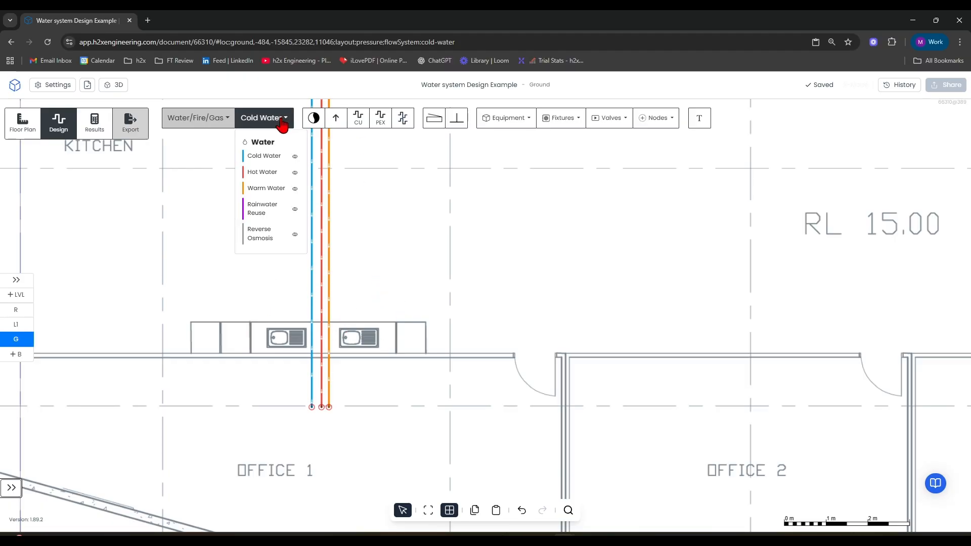
left_click(273, 173)
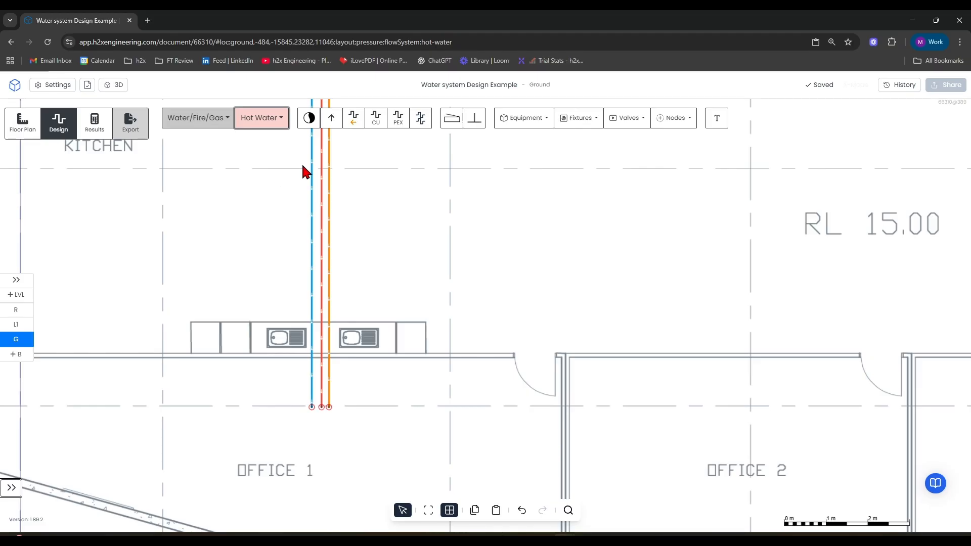
left_click(376, 121)
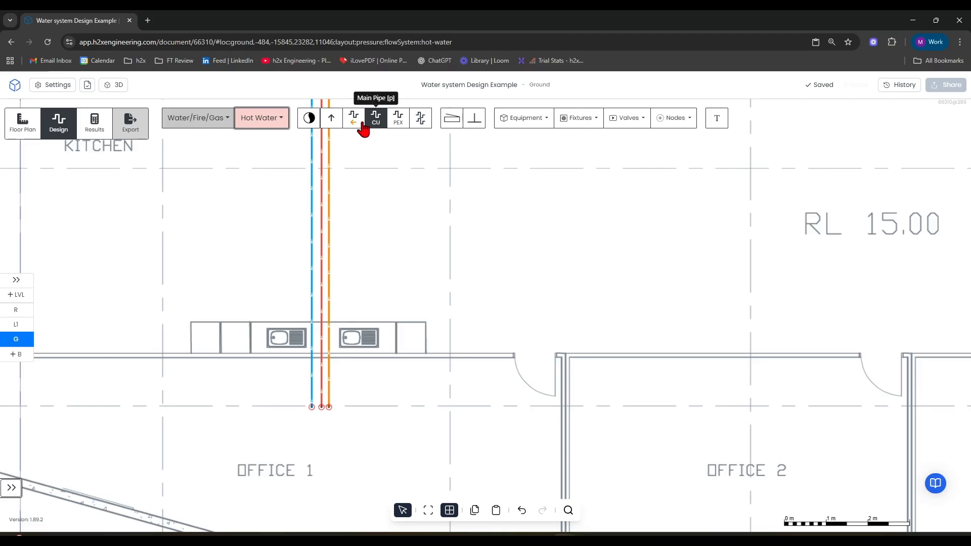
left_click(355, 124)
scroll(321, 357, "up", 8)
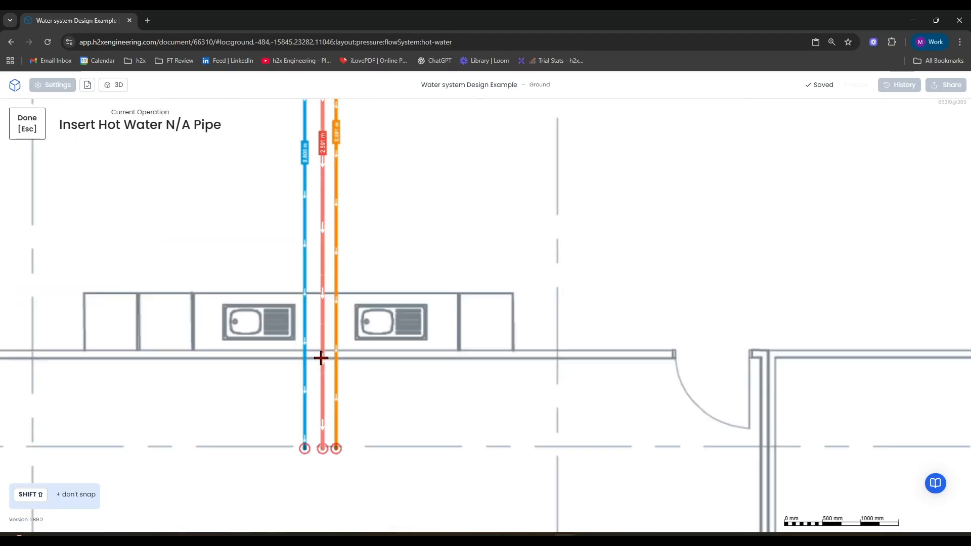
left_click(325, 348)
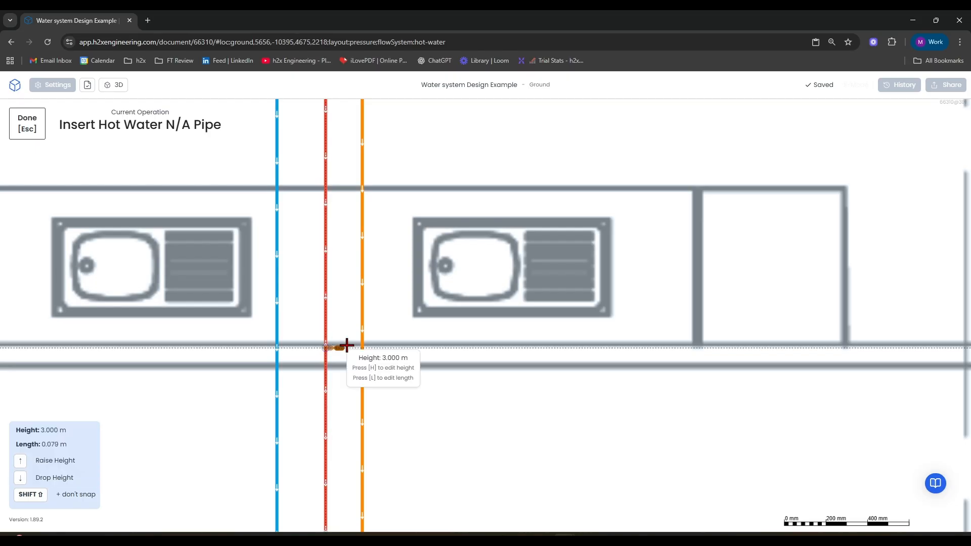
left_click(362, 348)
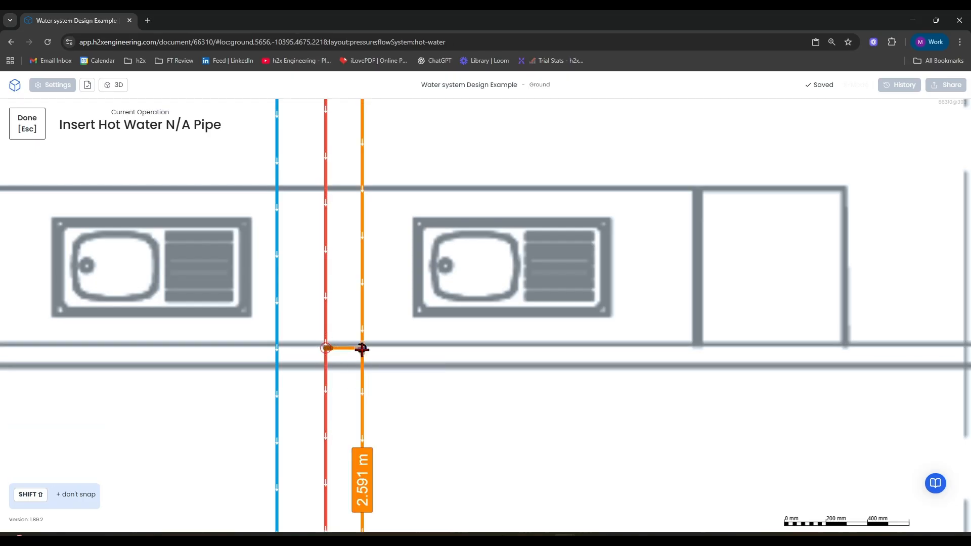
key("Escape")
scroll(354, 349, "up", 3)
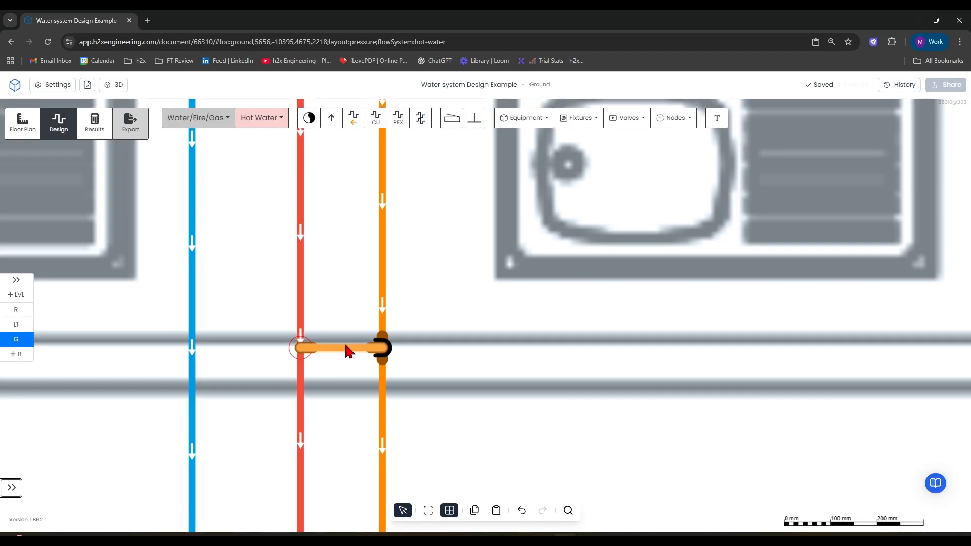
Step: Join the short return link's open end to the hot water pipe
left_click(303, 348)
left_click_drag(304, 348, 301, 348)
scroll(337, 312, "down", 5)
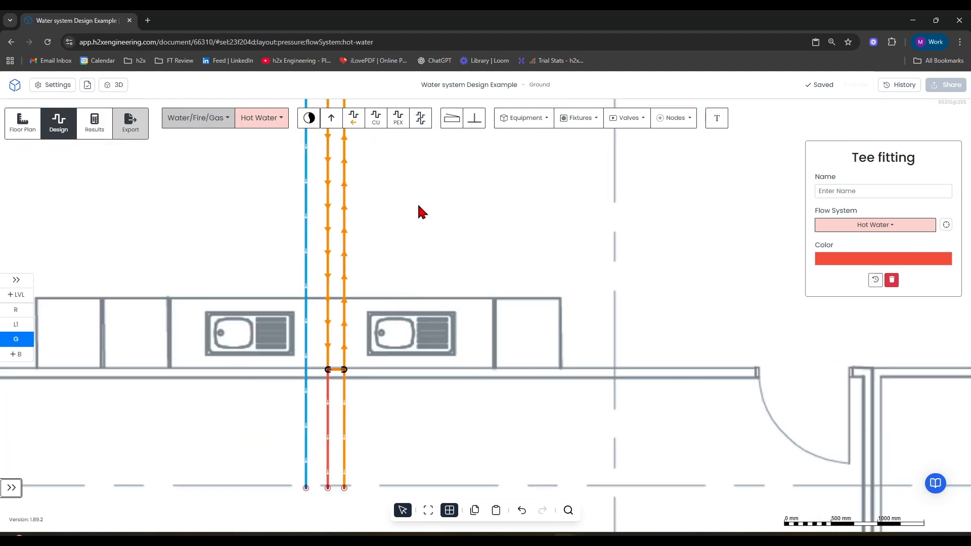
Step: Place a balancing valve on the return pipe at the front edge of the lower kitchen counter
left_click(639, 125)
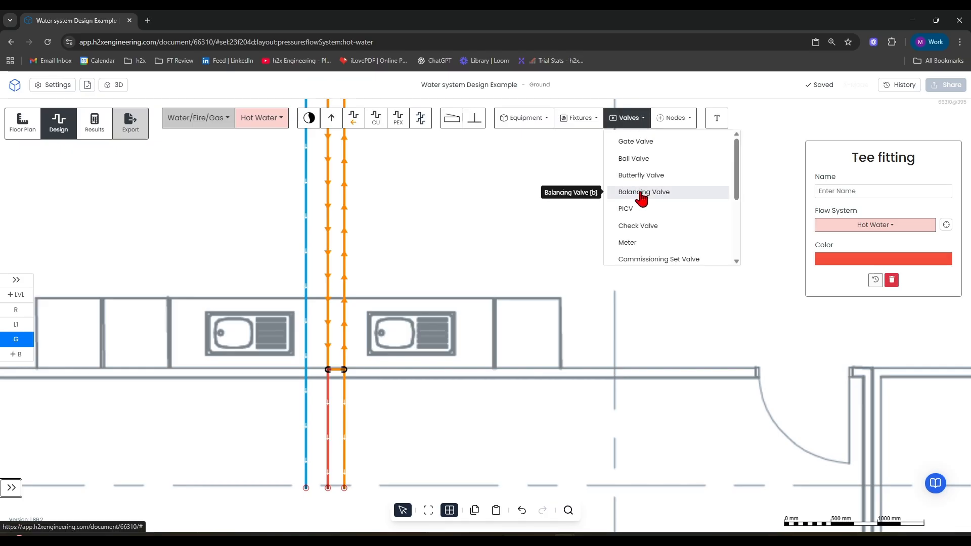
left_click(636, 191)
left_click(344, 295)
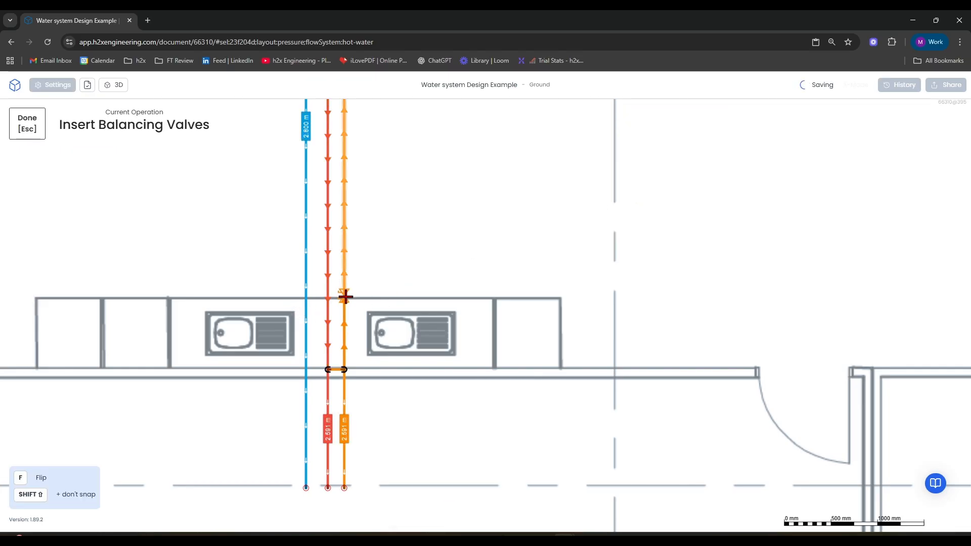
key("Escape")
Step: Switch the active flow system to Cold Water and browse the available fixtures
left_click(264, 120)
left_click(264, 156)
left_click_drag(481, 272, 541, 273)
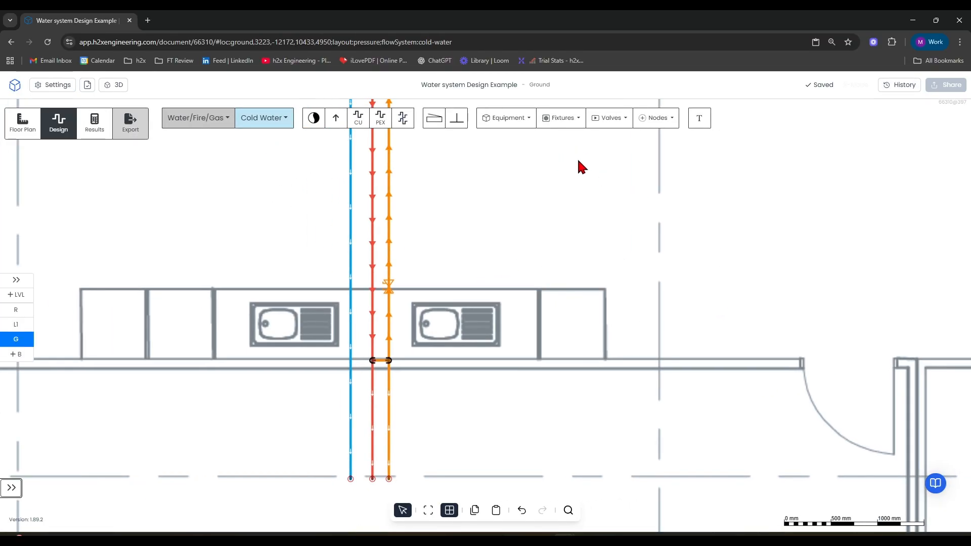
left_click(564, 119)
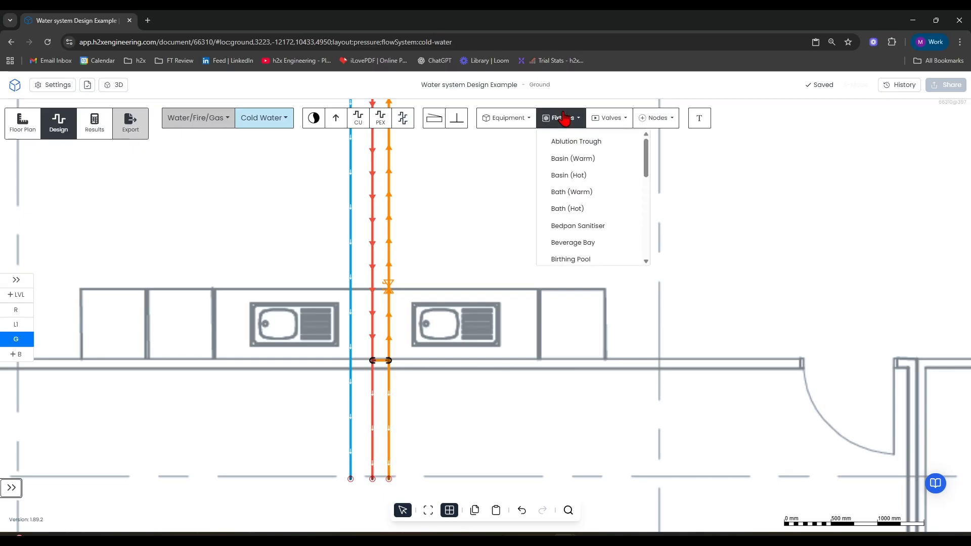
mouse_move(646, 169)
left_mouse_down()
mouse_move(646, 247)
mouse_move(650, 152)
left_mouse_up()
Step: Set the project's water peak flow rate calculation method to BS 8558 and return to the drawing
left_click(52, 85)
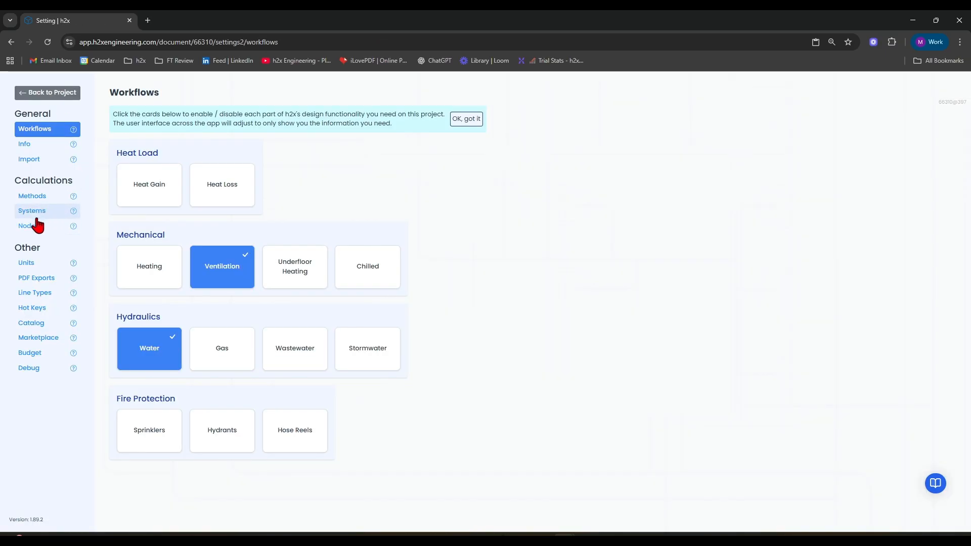
left_click(31, 202)
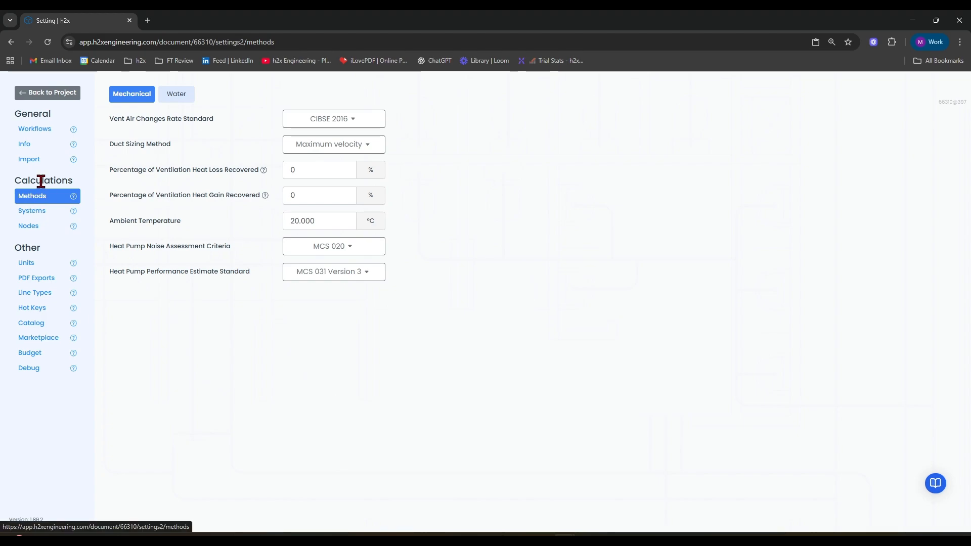
left_click(177, 96)
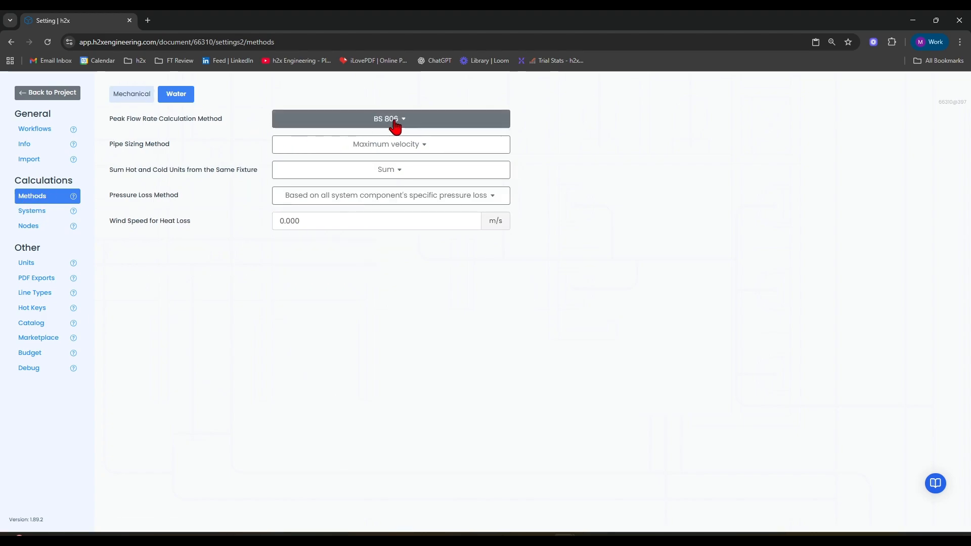
left_click(412, 121)
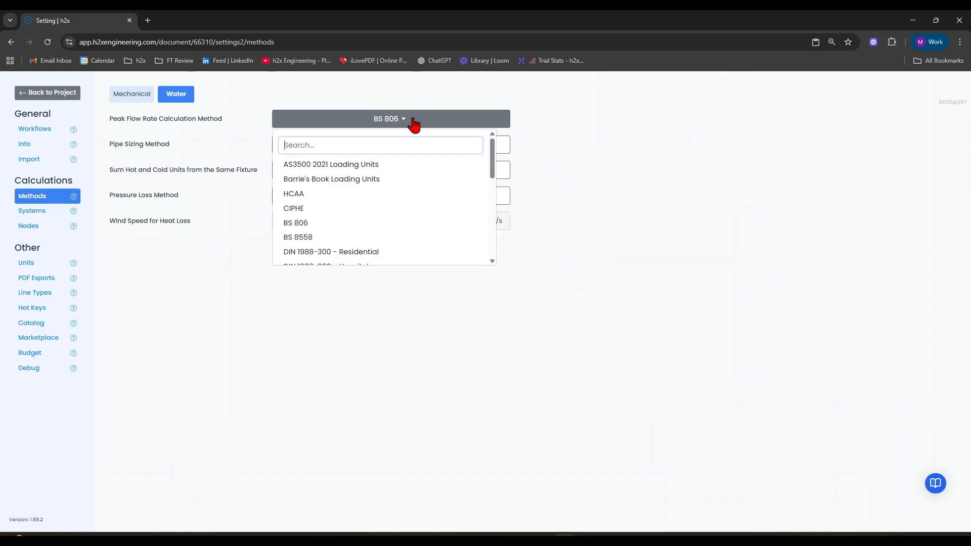
left_click(400, 240)
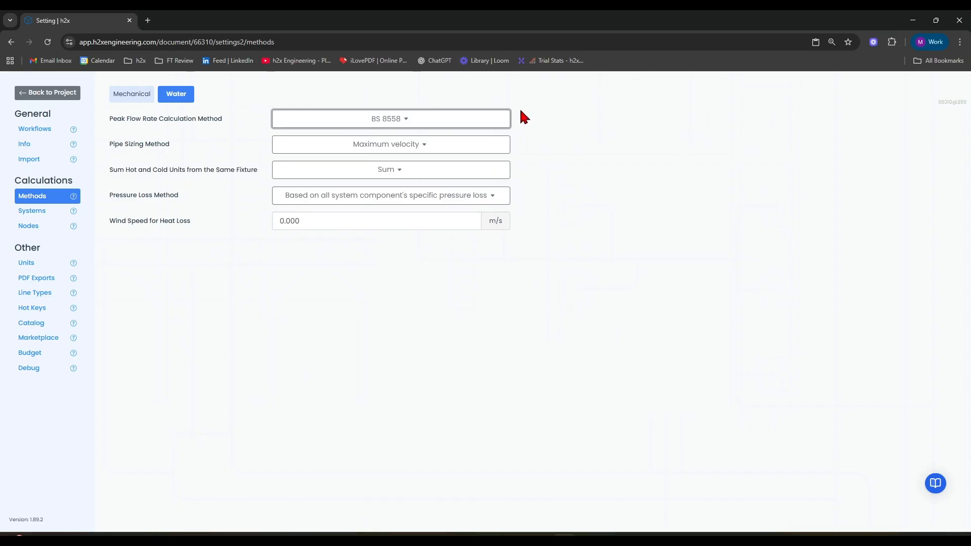
left_click(66, 94)
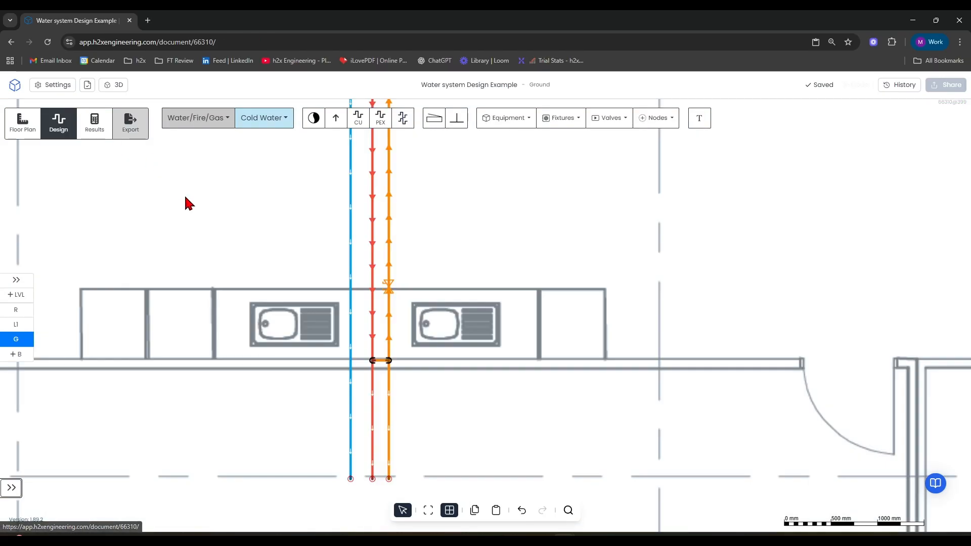
Step: Place a Kitchen Sink (Hot) on the basin beside the return pipe, rotated so its connections face the office wall
left_click(577, 125)
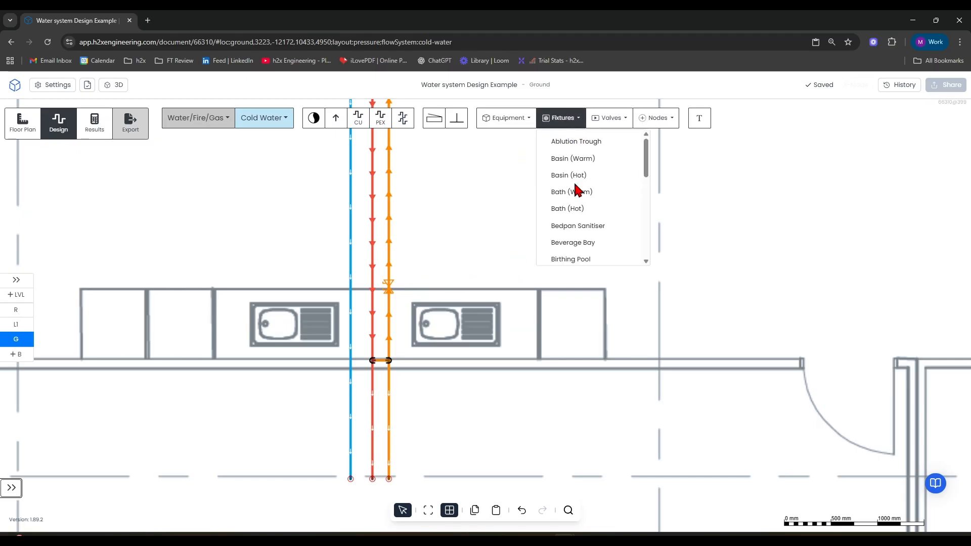
scroll(582, 220, "down", 3)
scroll(582, 223, "down", 2)
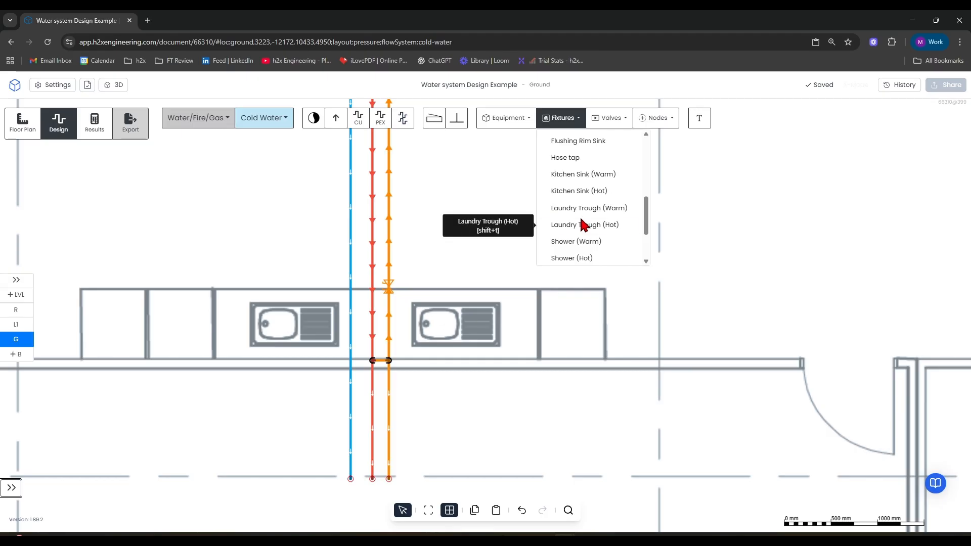
left_click(574, 193)
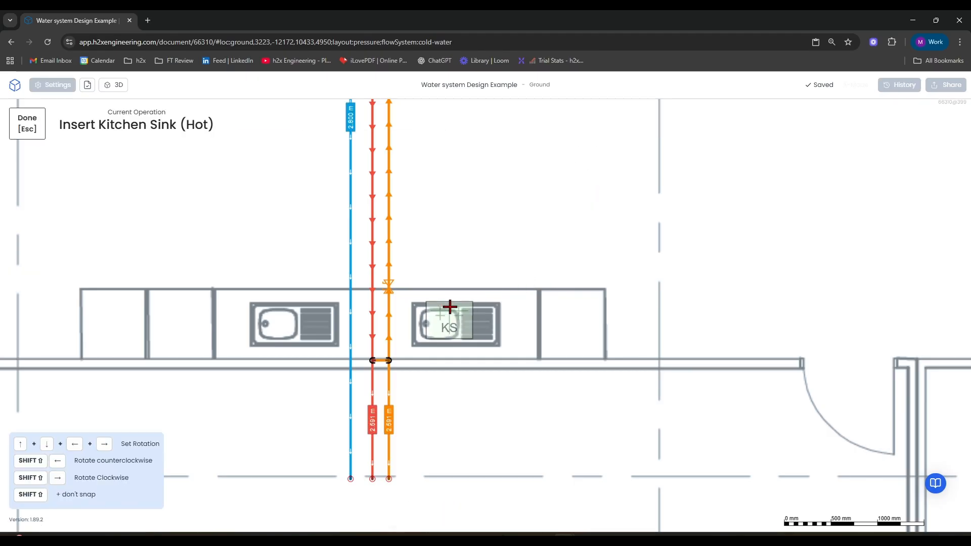
scroll(447, 321, "up", 5)
key("Left")
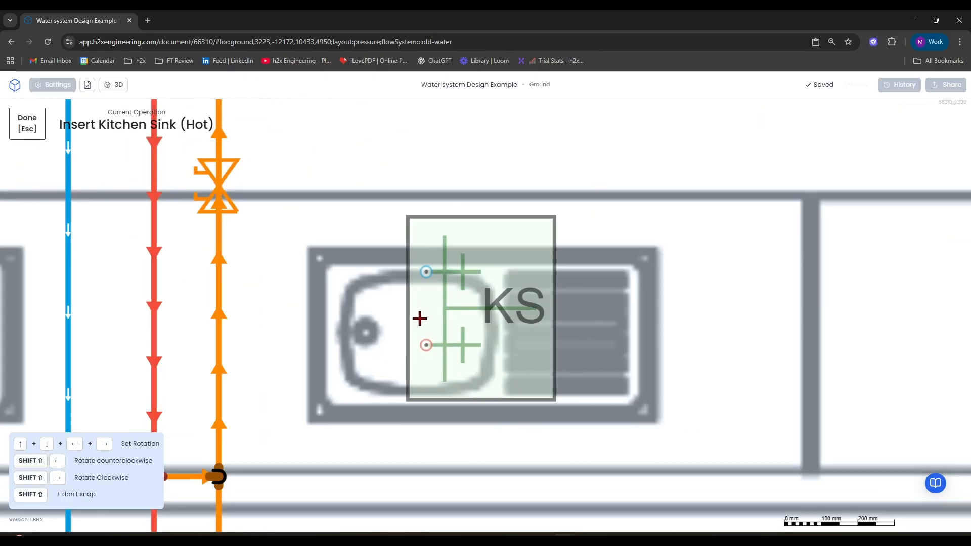
key("Down")
left_click(407, 386)
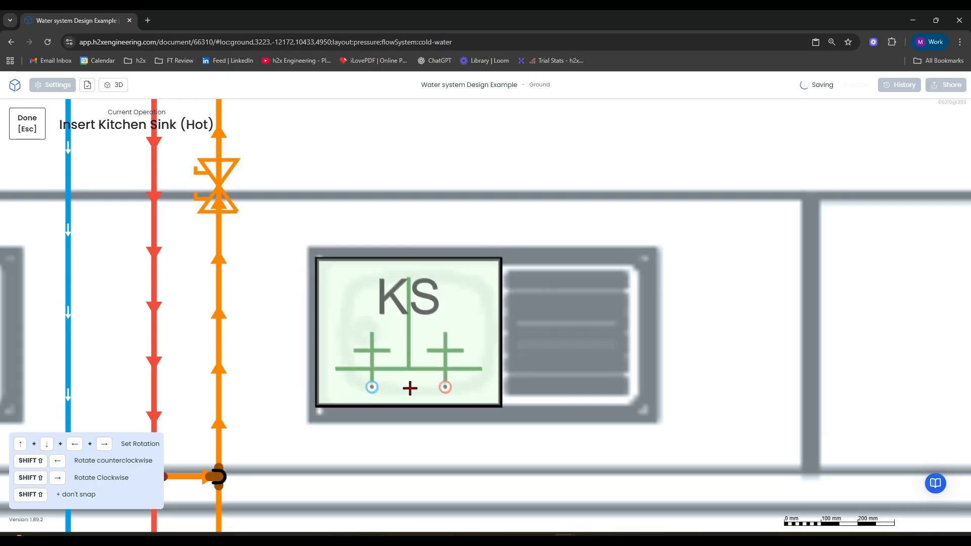
Step: Place a second Kitchen Sink (Hot) in the same orientation on the basin beside the cold water pipe
scroll(407, 387, "down", 5)
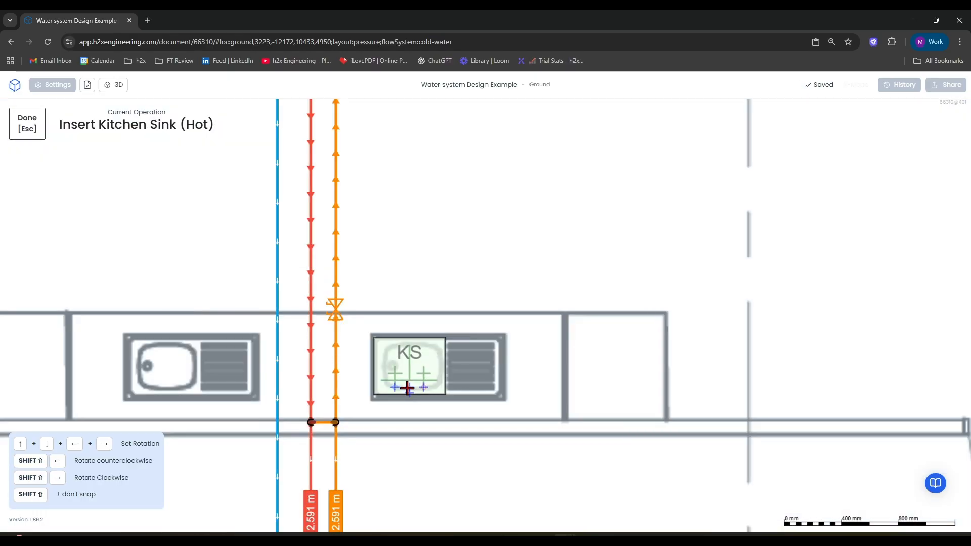
left_click(170, 387)
scroll(166, 388, "down", 5)
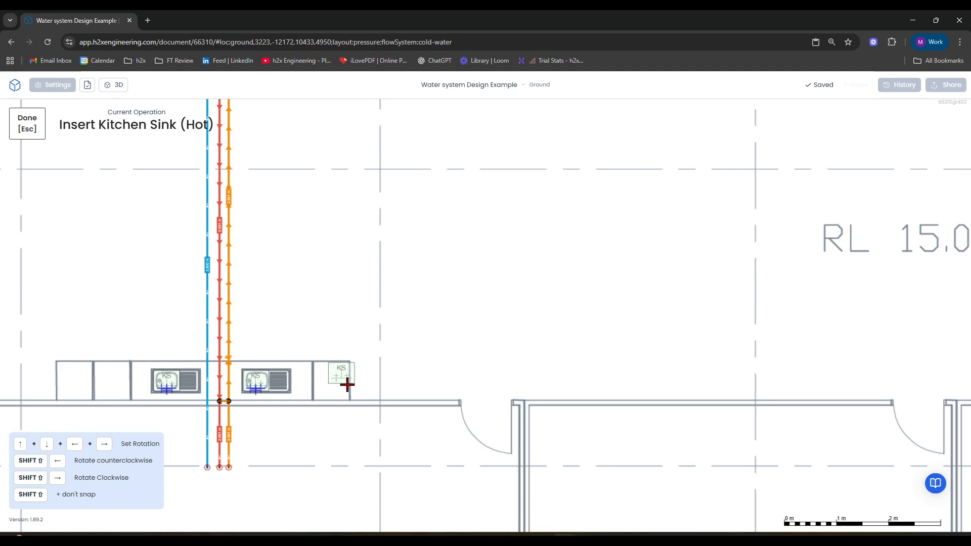
key("Escape")
scroll(381, 351, "up", 6)
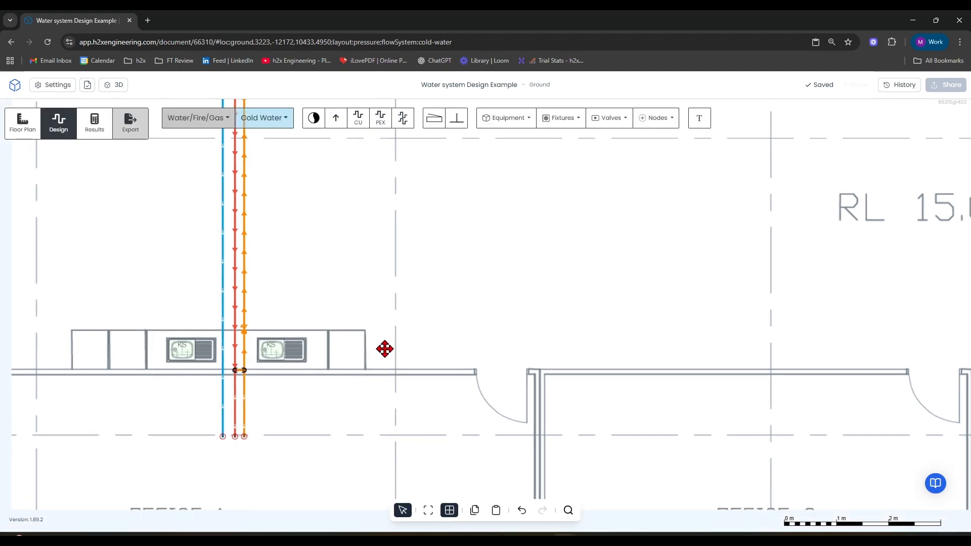
scroll(317, 329, "down", 3)
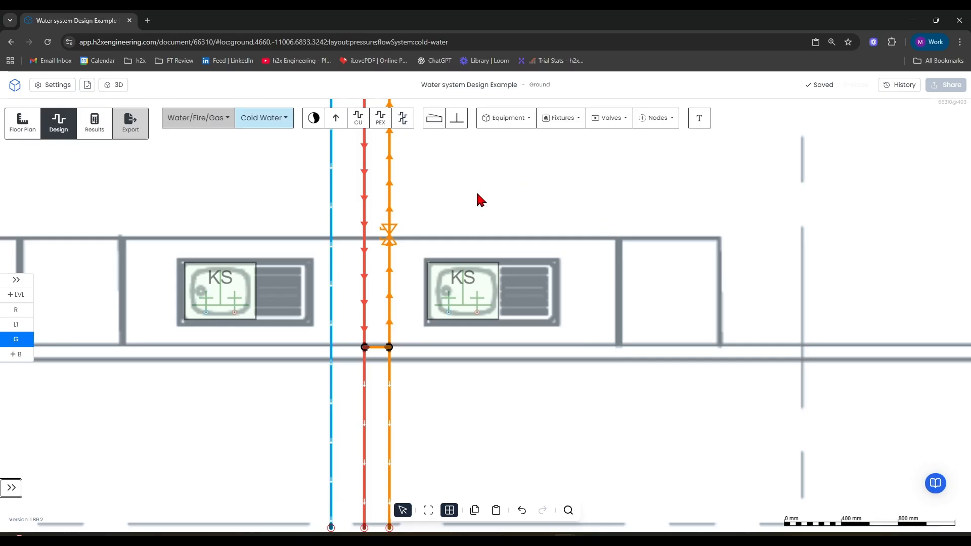
Step: Auto-connect the kitchen sink beside the return pipe to the neighbouring hot and cold water pipes
left_click(482, 280)
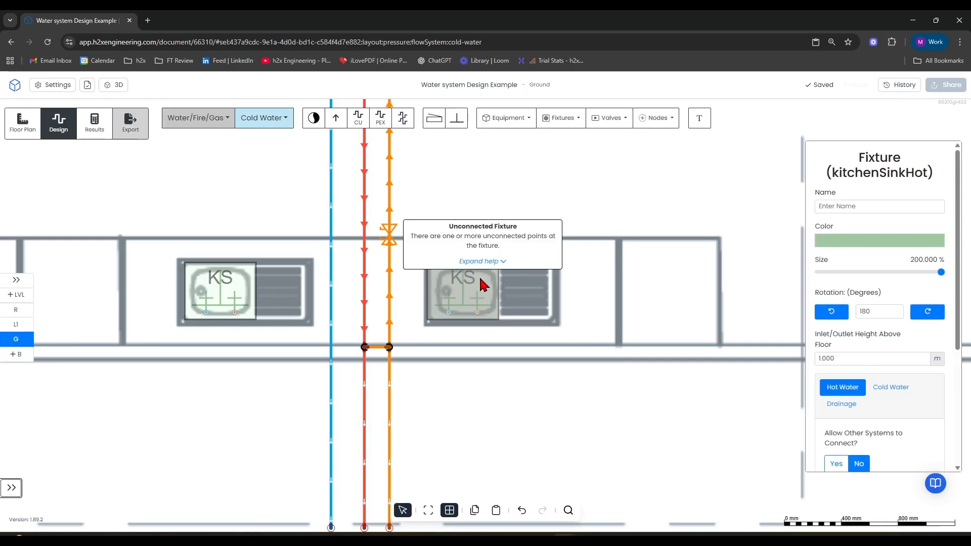
left_click(365, 299, "ctrl")
left_click(330, 300, "ctrl")
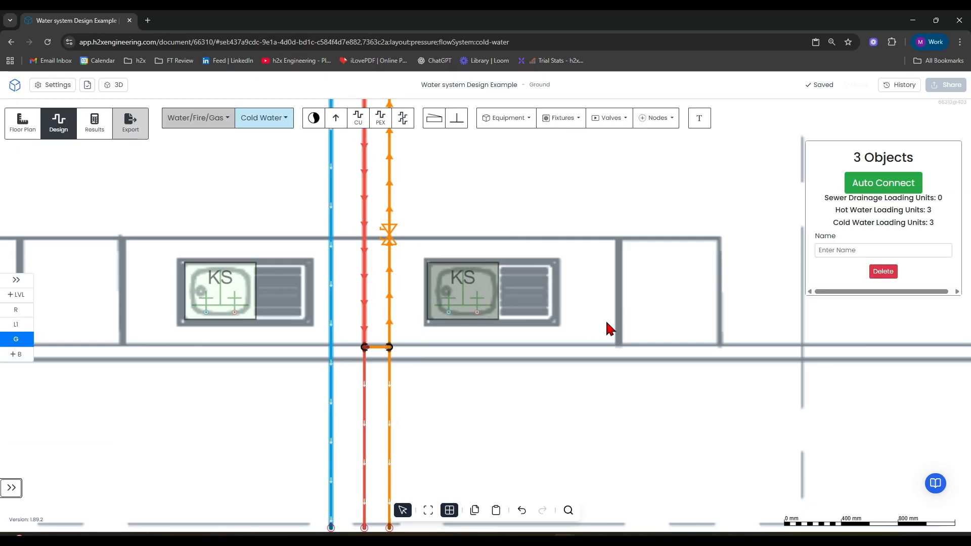
left_click(864, 188)
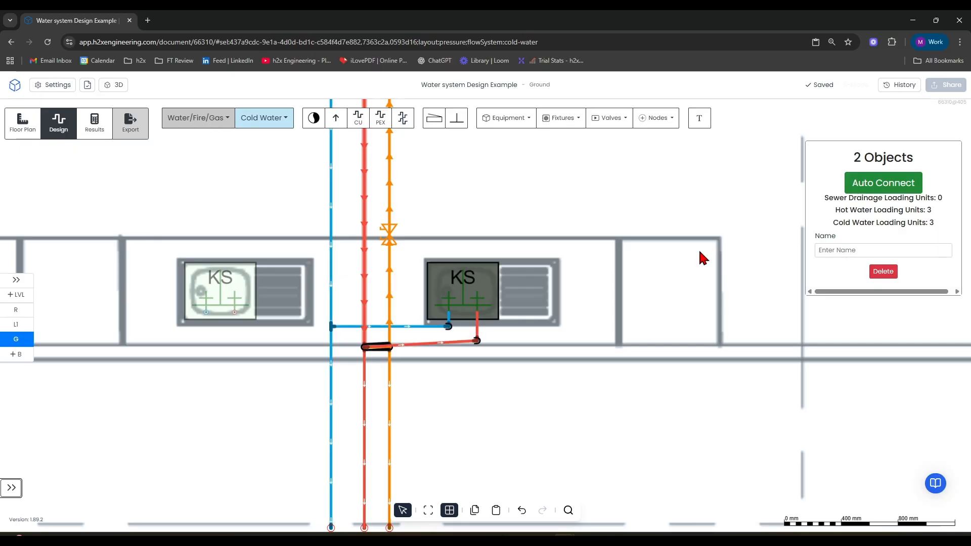
left_click(541, 373)
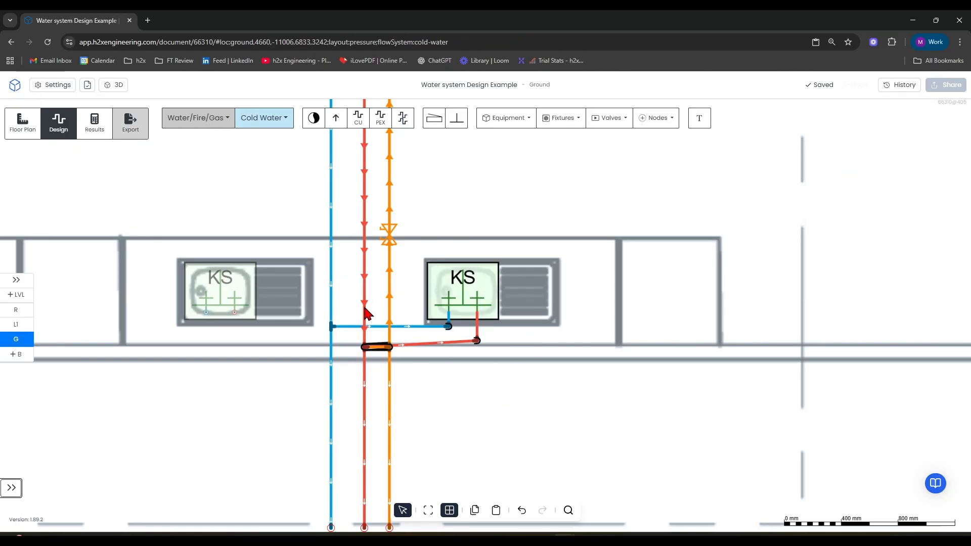
Step: Delete the slanted hot water pipe that links the hot main to the sink's hot connection
scroll(425, 349, "down", 3)
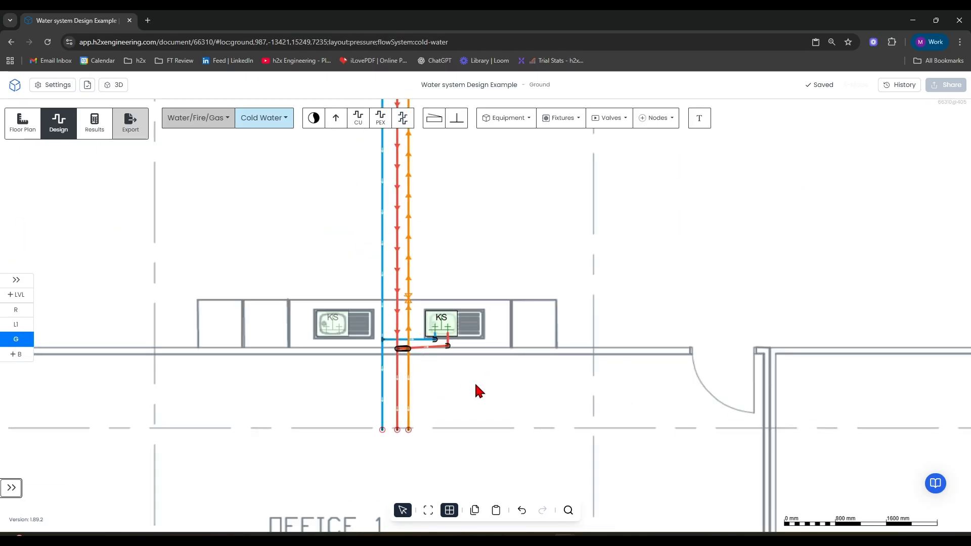
scroll(442, 394, "up", 5)
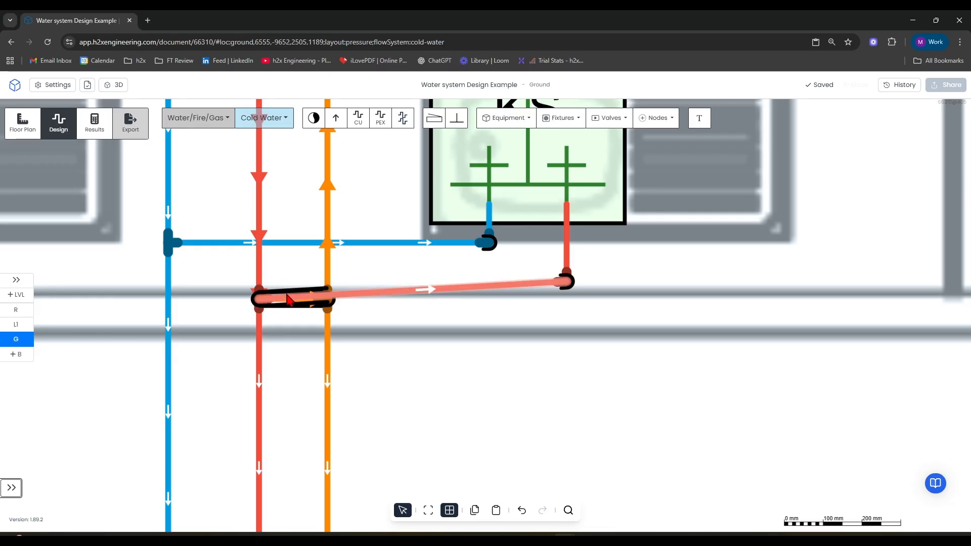
scroll(317, 303, "down", 3)
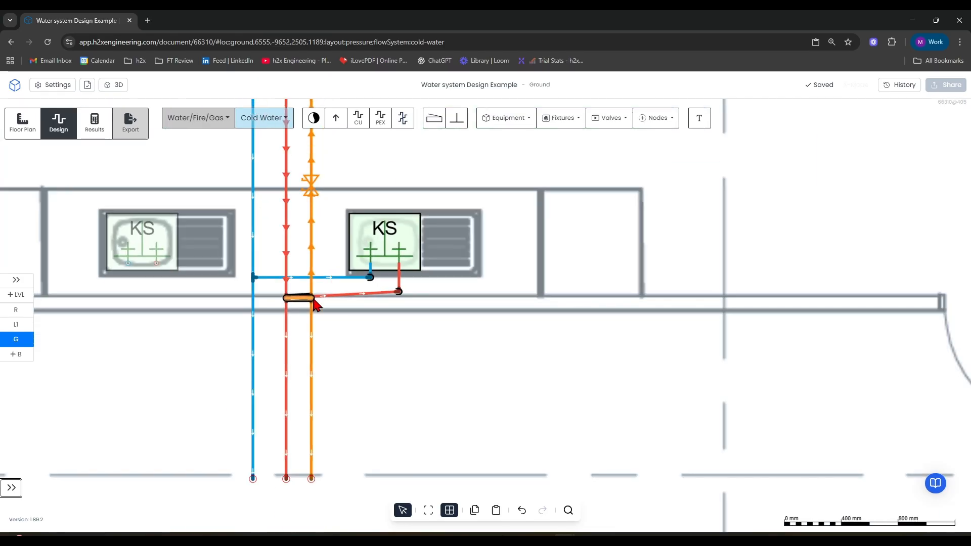
left_click(357, 295)
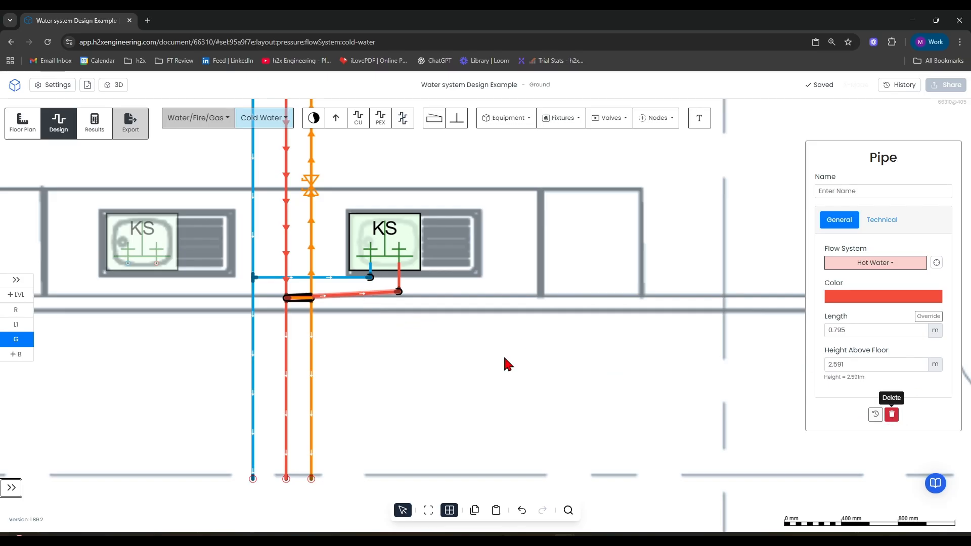
key("Delete")
Step: Draw a horizontal Hot Water pipe from the return pipe junction along the wall, past the sink's hot connection
scroll(285, 313, "up", 3)
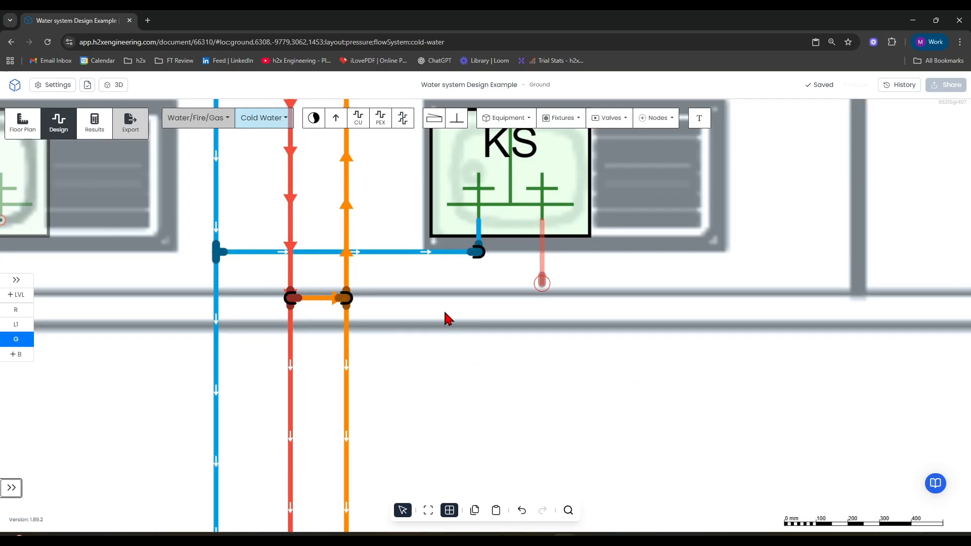
left_click_drag(444, 312, 429, 338)
left_click(268, 120)
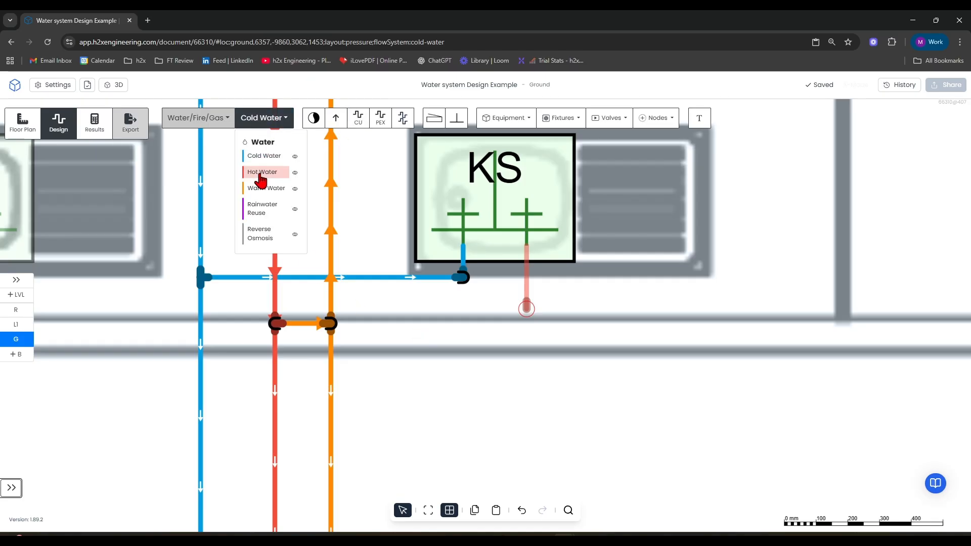
left_click(259, 173)
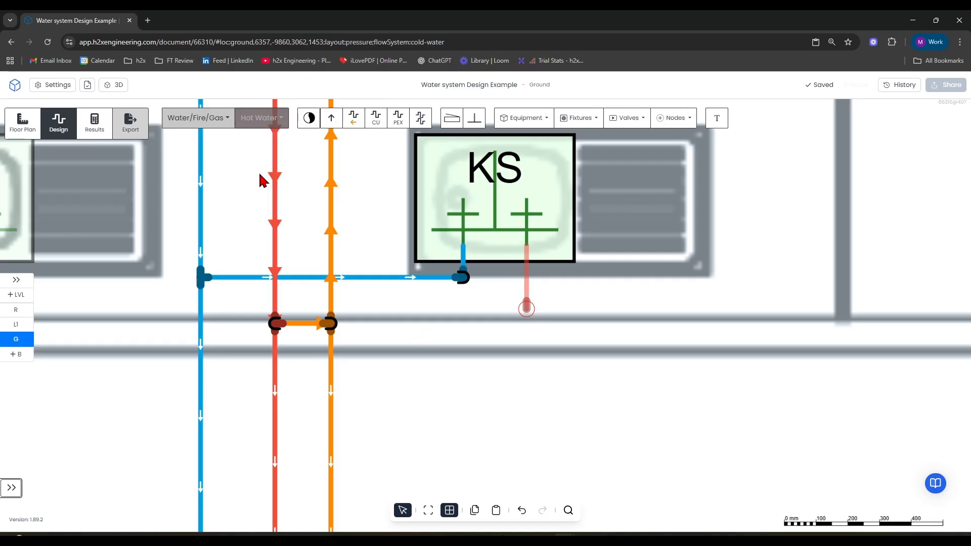
left_click(375, 117)
left_click(331, 323)
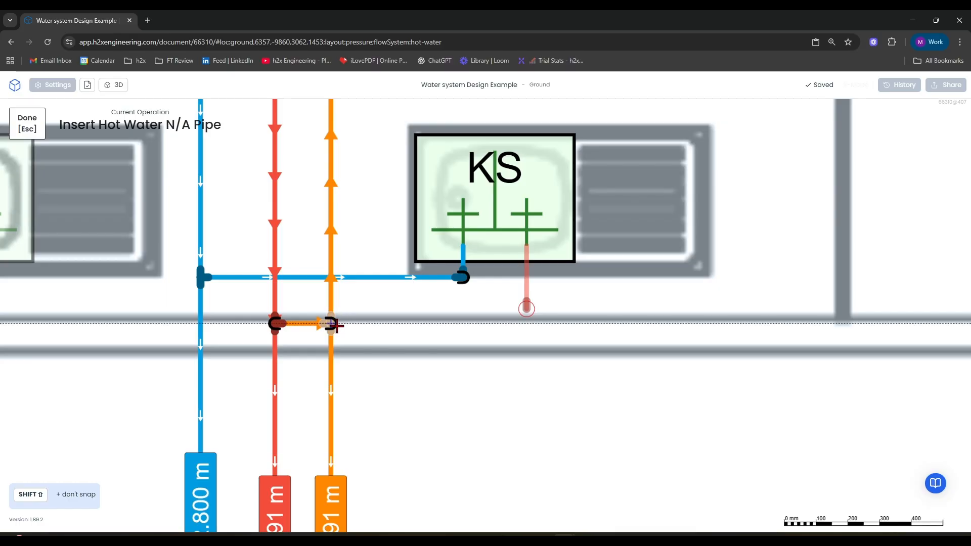
left_click(651, 330)
key("Escape")
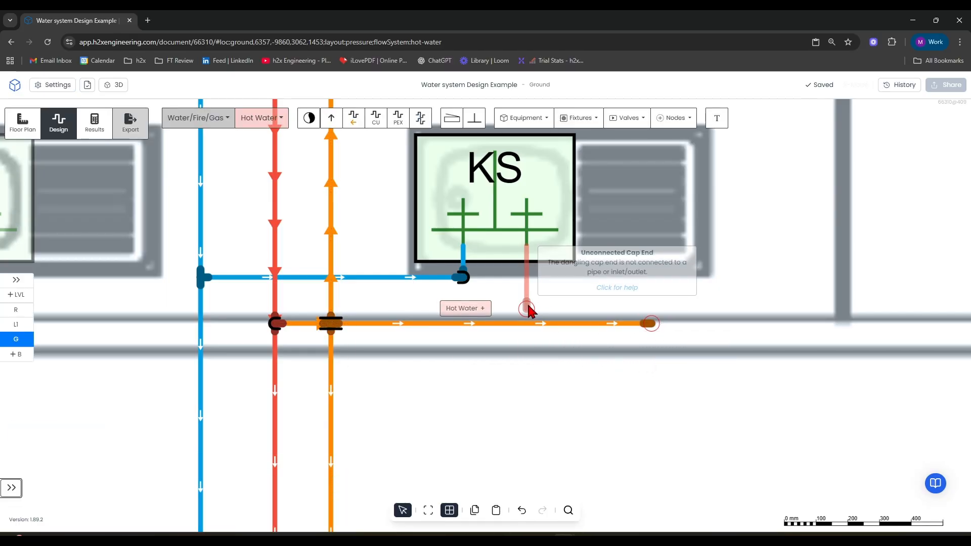
Step: Join the sink's hot connection to the new horizontal pipe and delete the surplus pipe end beyond it
mouse_move(528, 312)
left_mouse_down()
mouse_move(525, 323)
mouse_move(540, 327)
left_mouse_up()
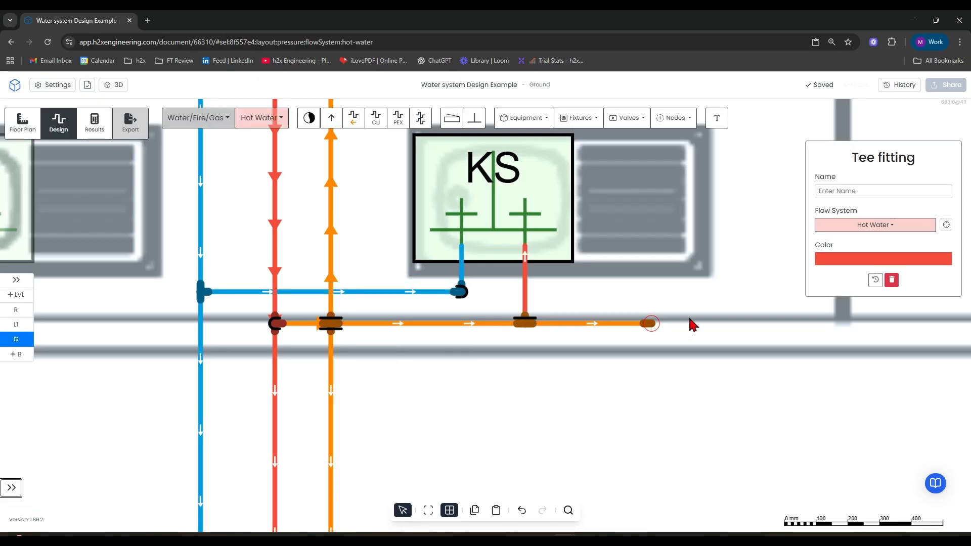
left_click(646, 325)
key("Delete")
Step: Delete the cold, hot and return pipe ends that run past the kitchen counter into Office 1
scroll(448, 306, "down", 5)
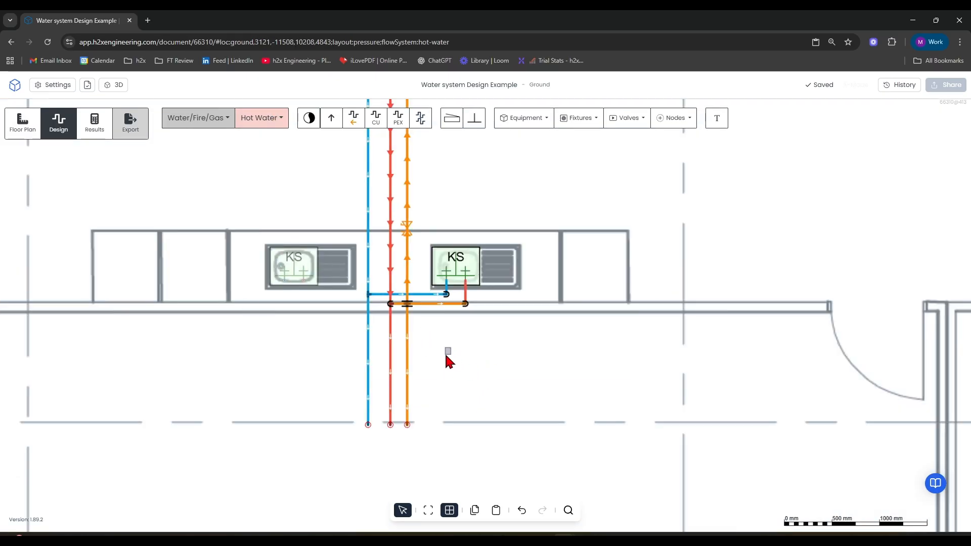
left_click_drag(444, 363, 314, 447)
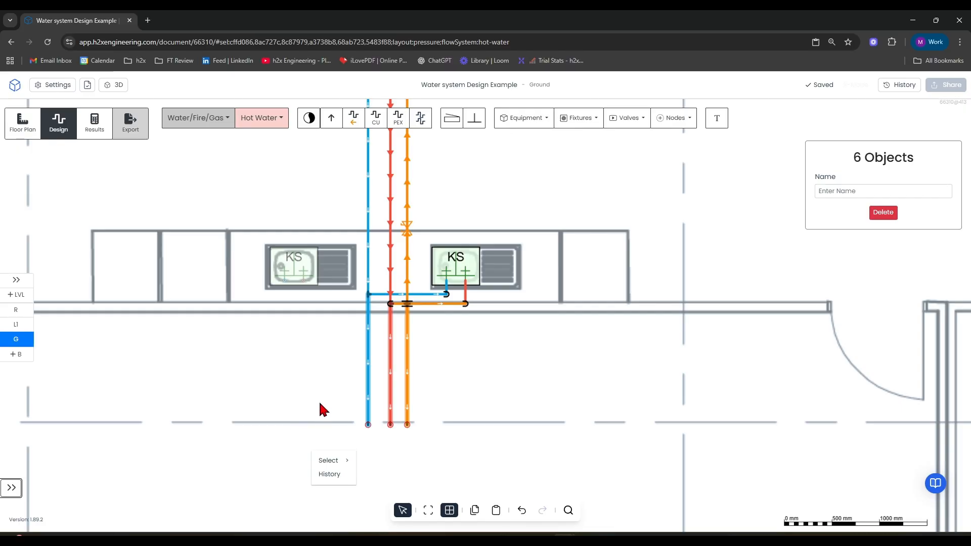
key("Delete")
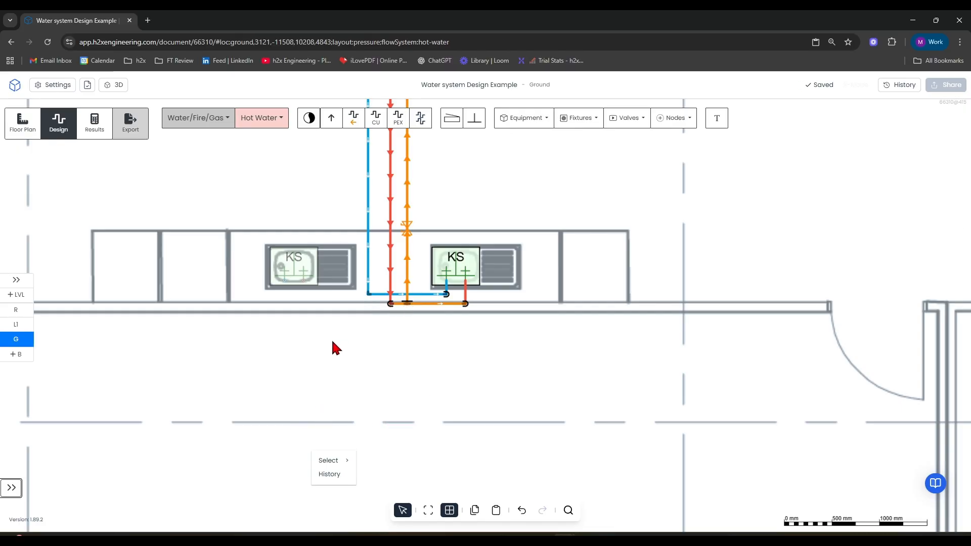
Step: Draw a Cold Water pipe about 0.16 m long from the cold inlet of the unconnected kitchen sink toward the wall
scroll(350, 294, "up", 3)
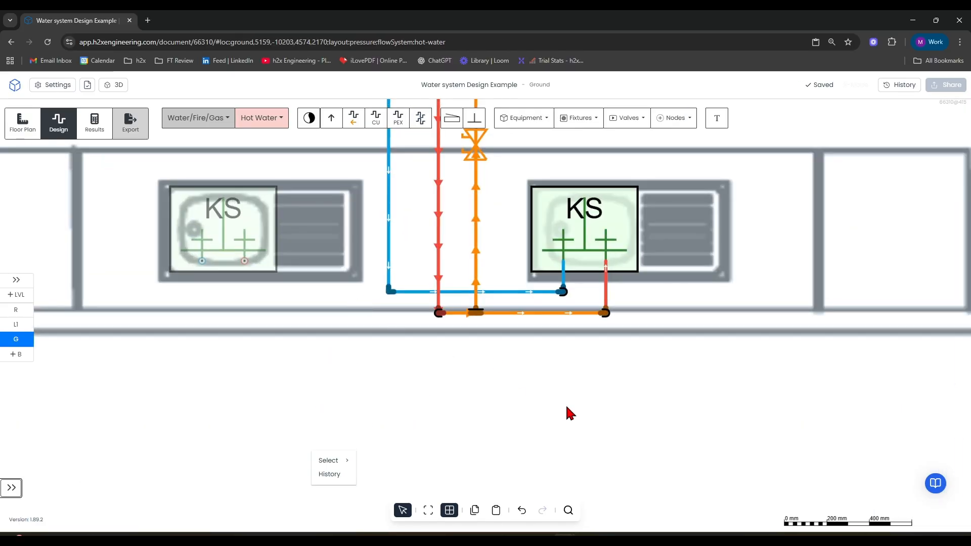
left_click_drag(656, 404, 756, 401)
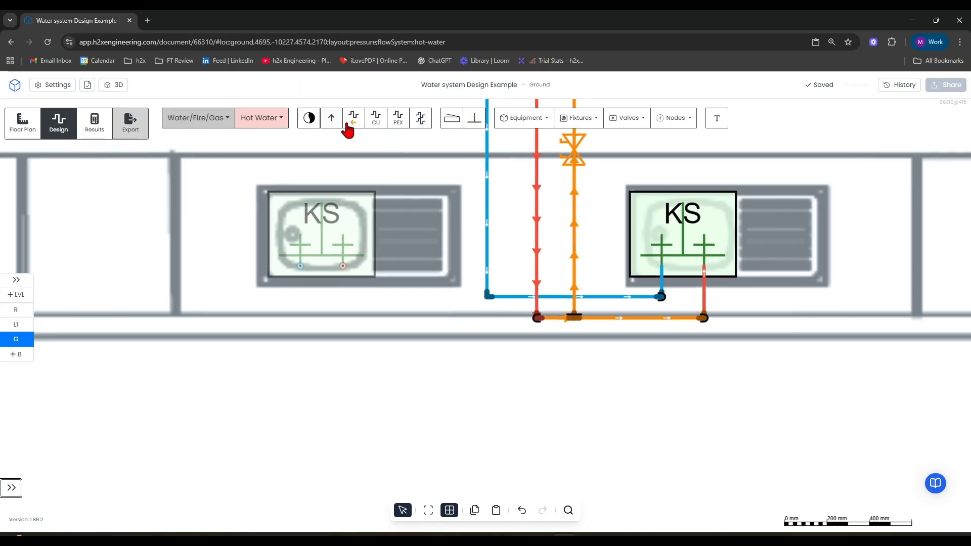
left_click(281, 126)
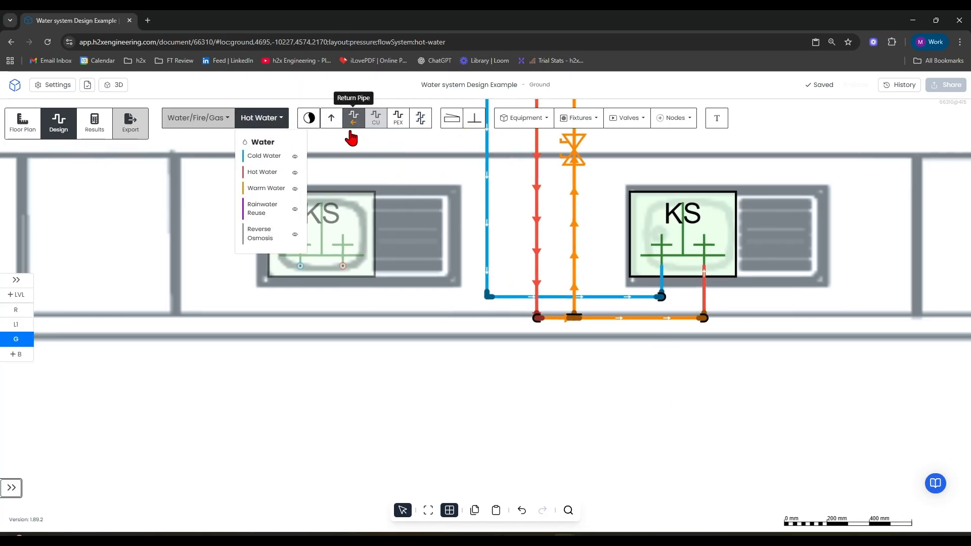
left_click(265, 156)
left_click(370, 124)
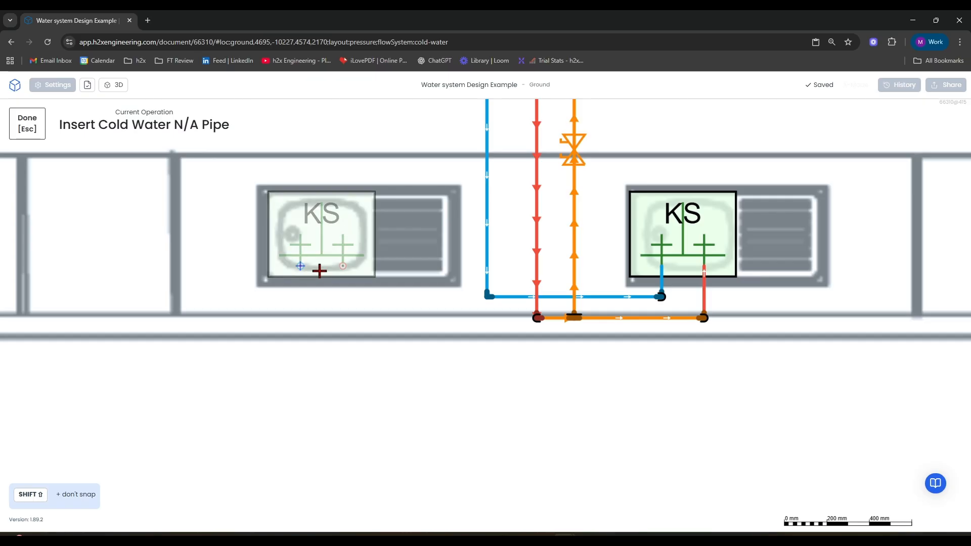
left_click(294, 296)
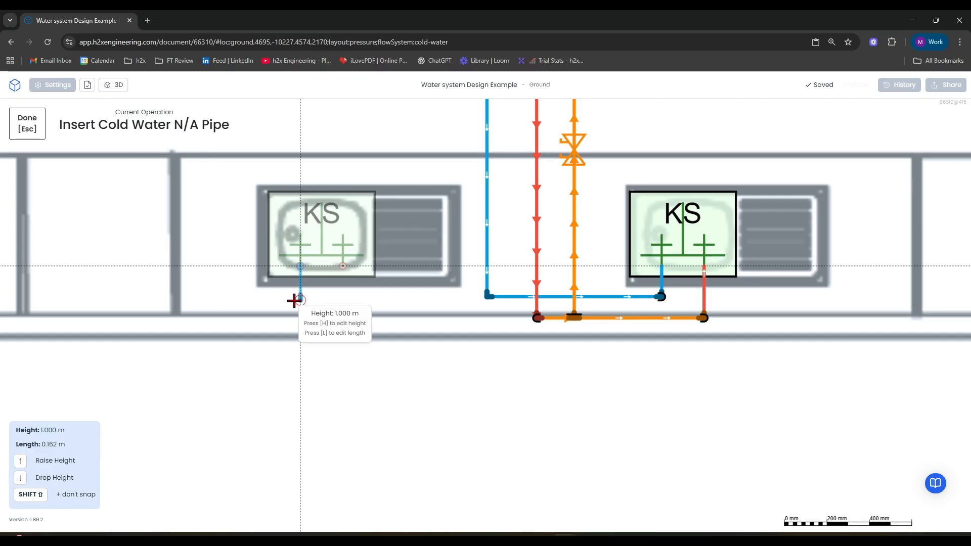
left_click(294, 300)
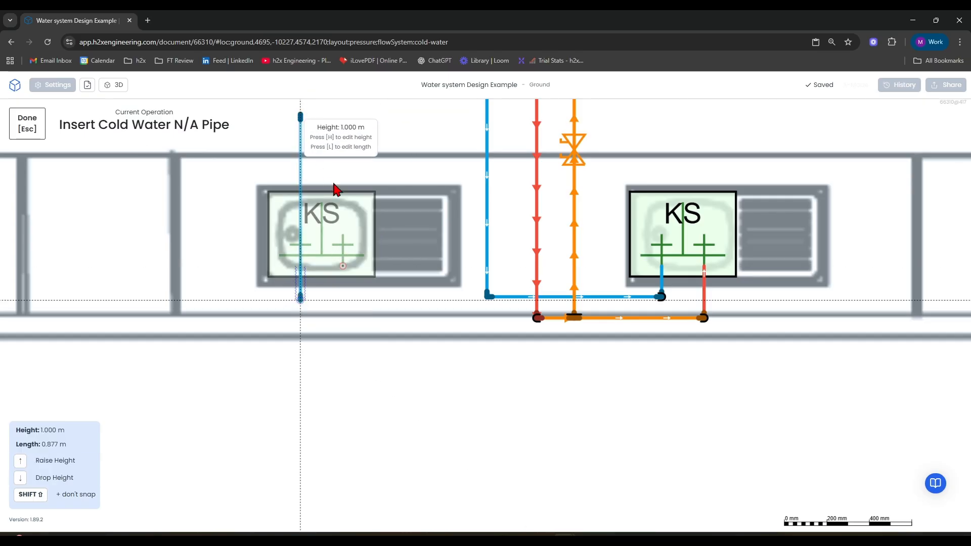
key("Escape")
Step: Extend the sink's short cold pipe horizontally toward the cold water main, opening its height for editing
left_click(361, 123)
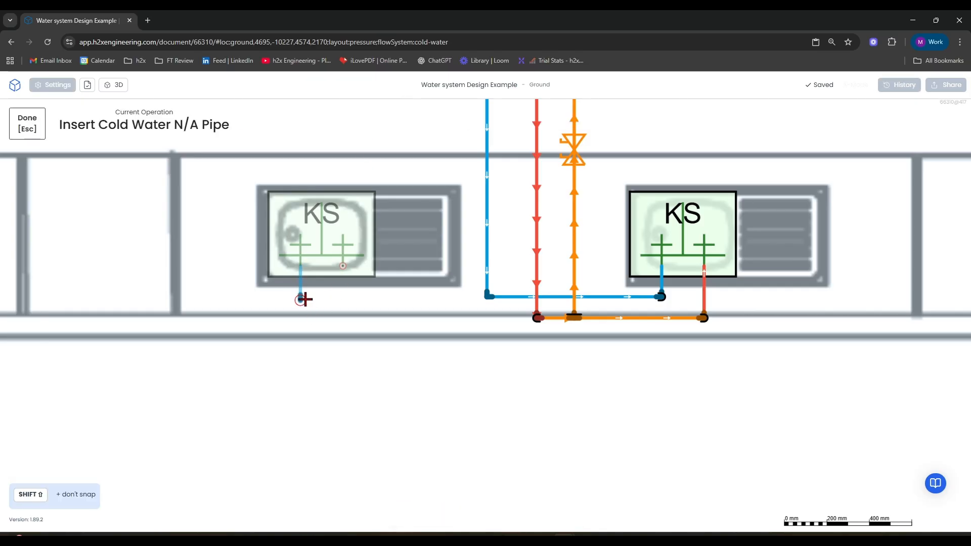
left_click(388, 311)
key("h")
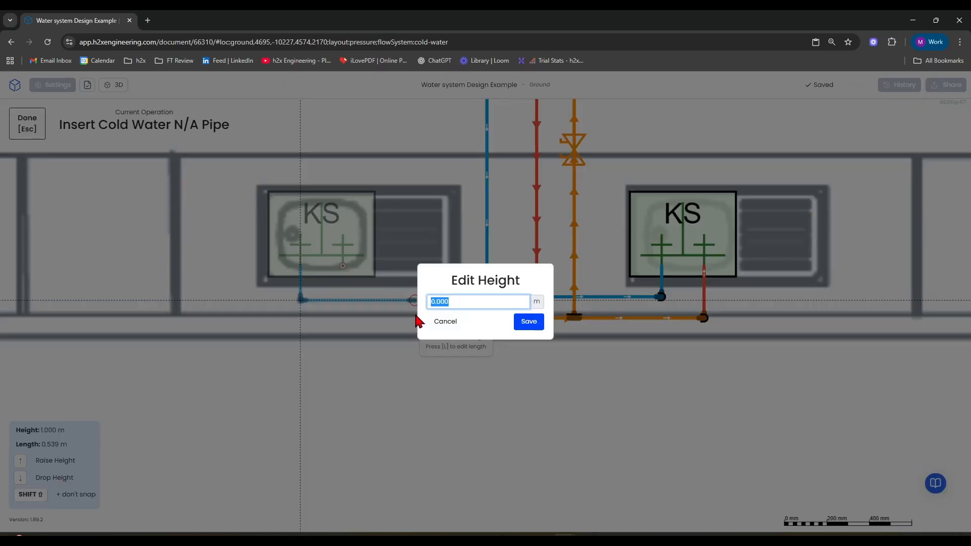
key("Return")
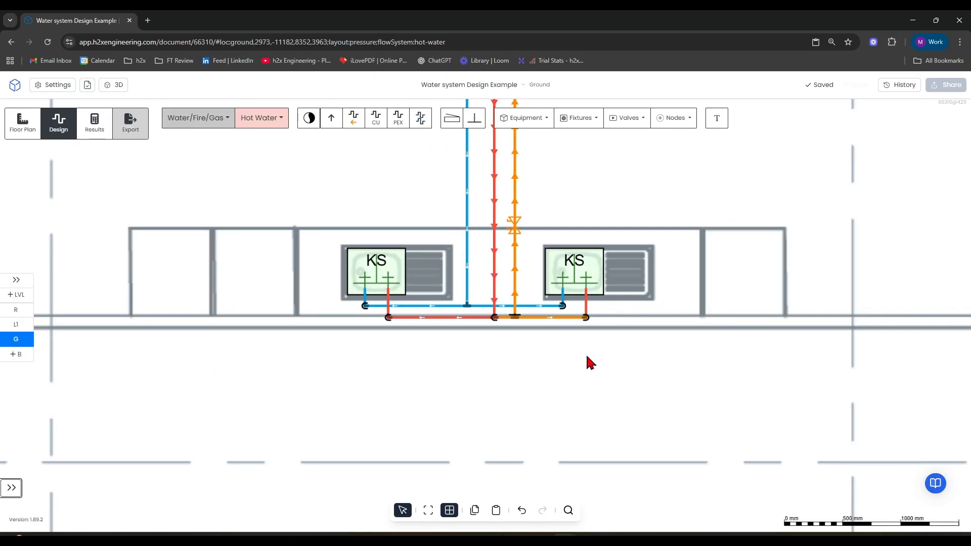
Step: Switch the flow system to Cold Water and place an auto-connected Office node in Office 1, near the Office 2 wall
left_click(259, 118)
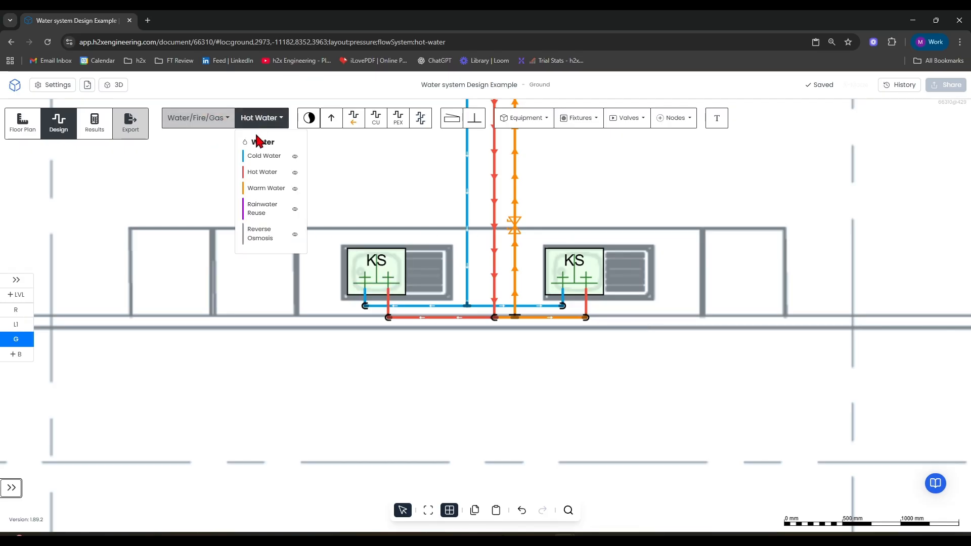
left_click(257, 159)
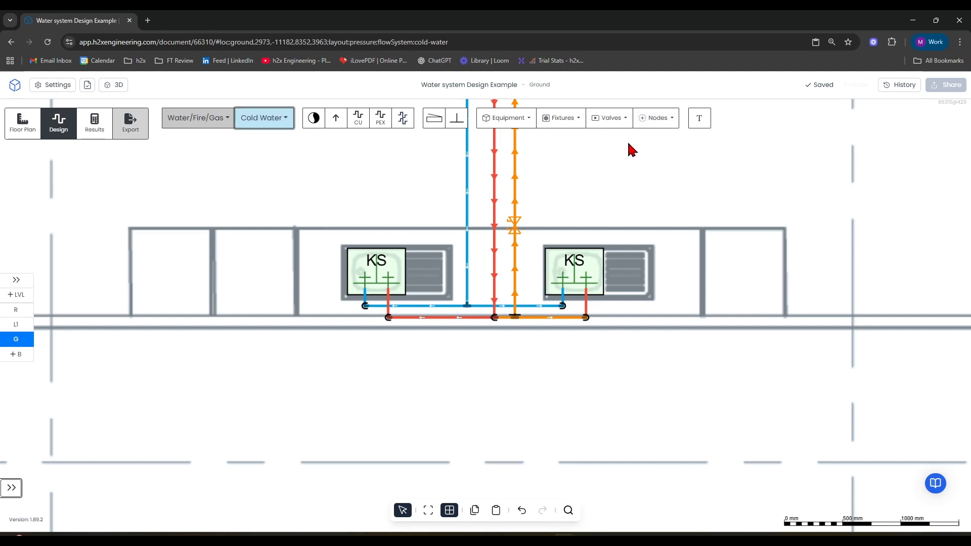
left_click(667, 121)
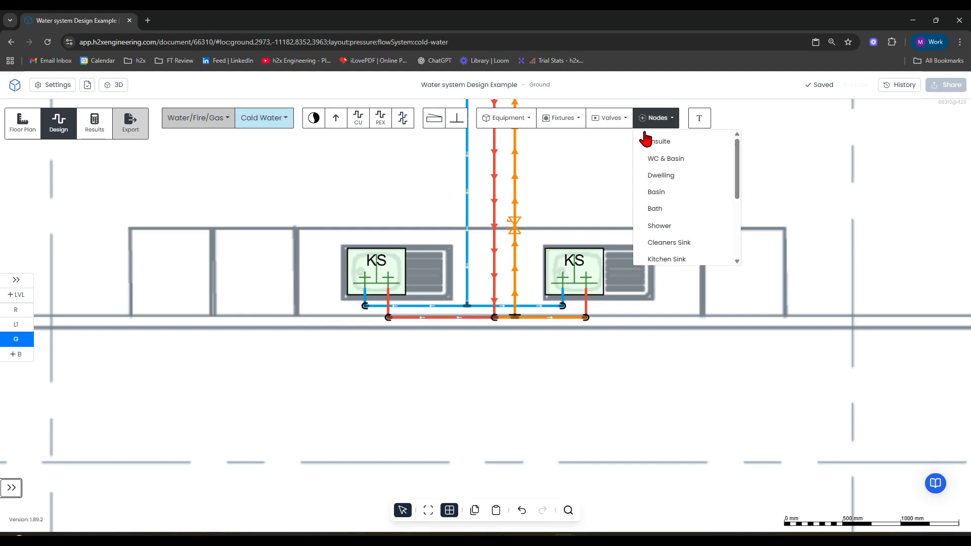
scroll(686, 175, "down", 3)
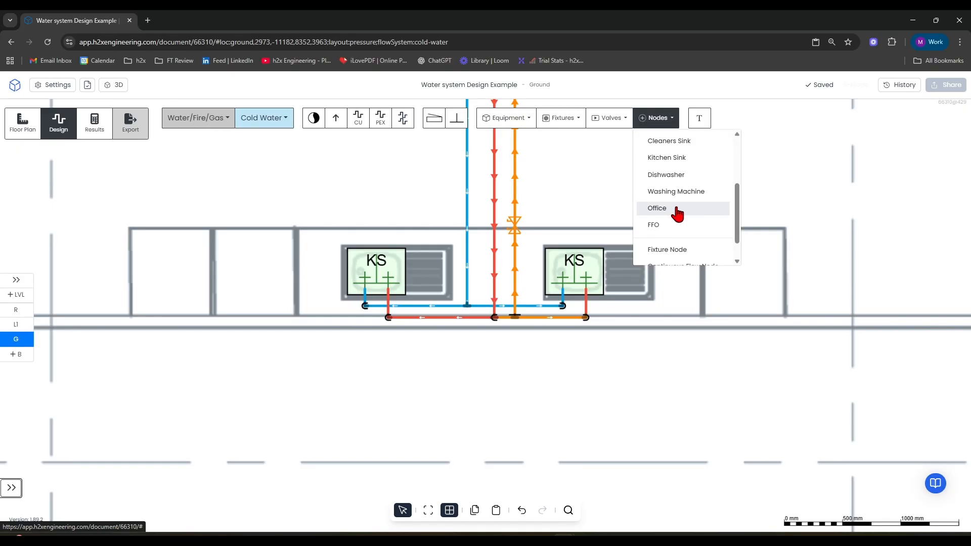
left_click(676, 212)
scroll(542, 208, "down", 5)
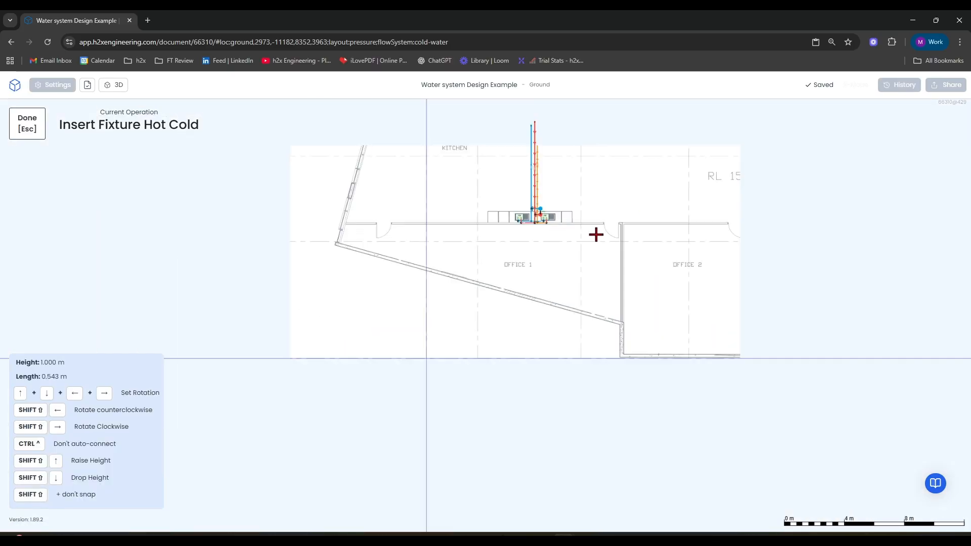
middle_click_drag(596, 238, 502, 291)
left_click(514, 305)
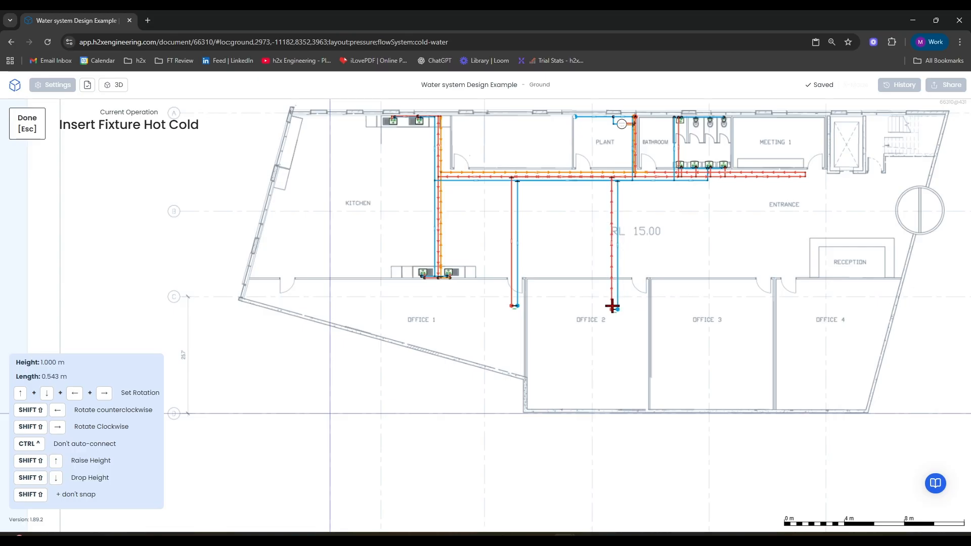
Step: Place two more auto-connected Office nodes, one in Office 2 and one in Office 3, and finish placing nodes
left_click(611, 304)
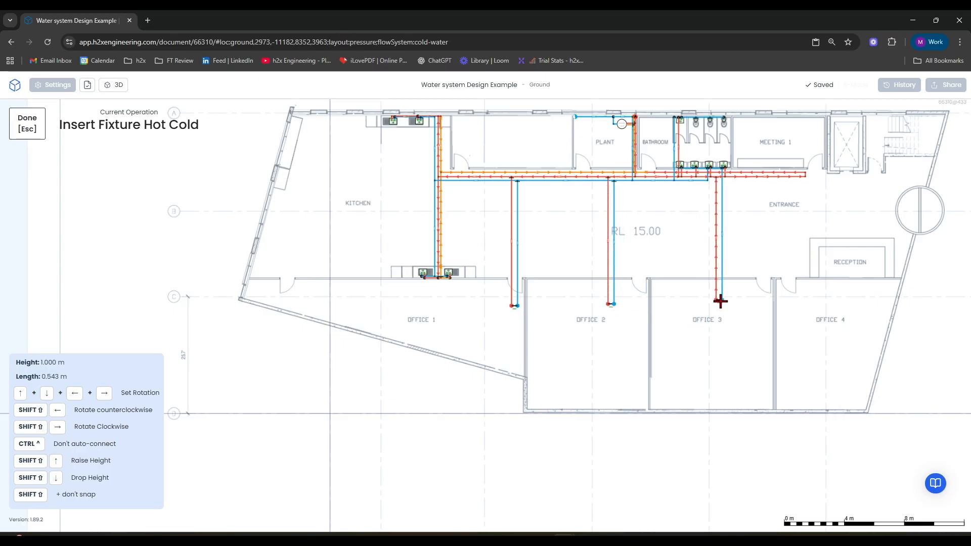
left_click(704, 307)
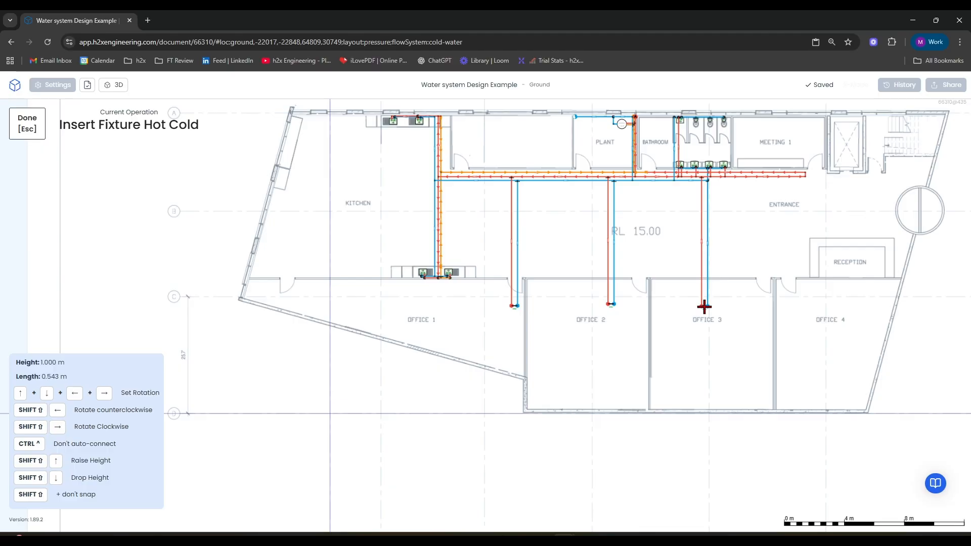
key("Escape")
middle_click_drag(763, 248, 648, 308)
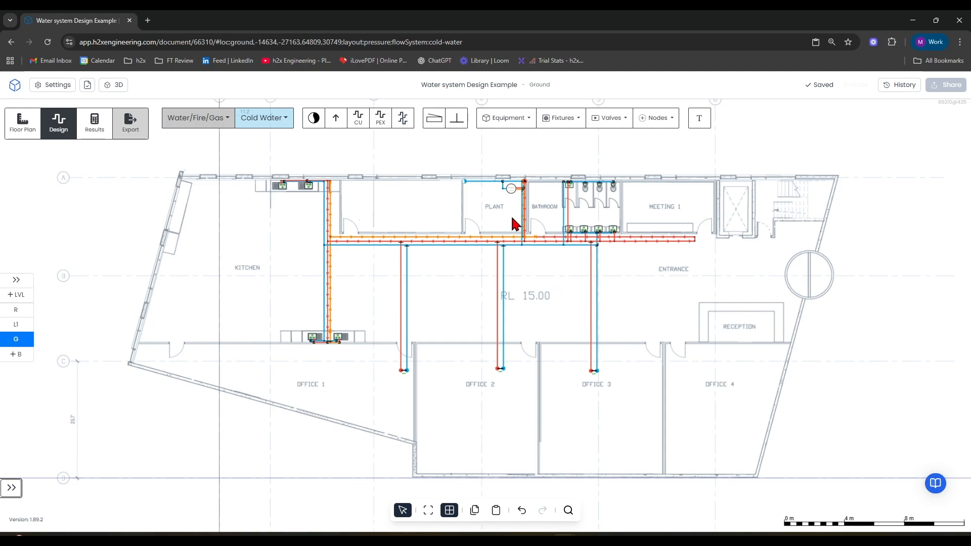
Step: Place a Cold Water riser at the corner of the cold main in the Plant room, beside the two existing hot risers
scroll(536, 164, "up", 5)
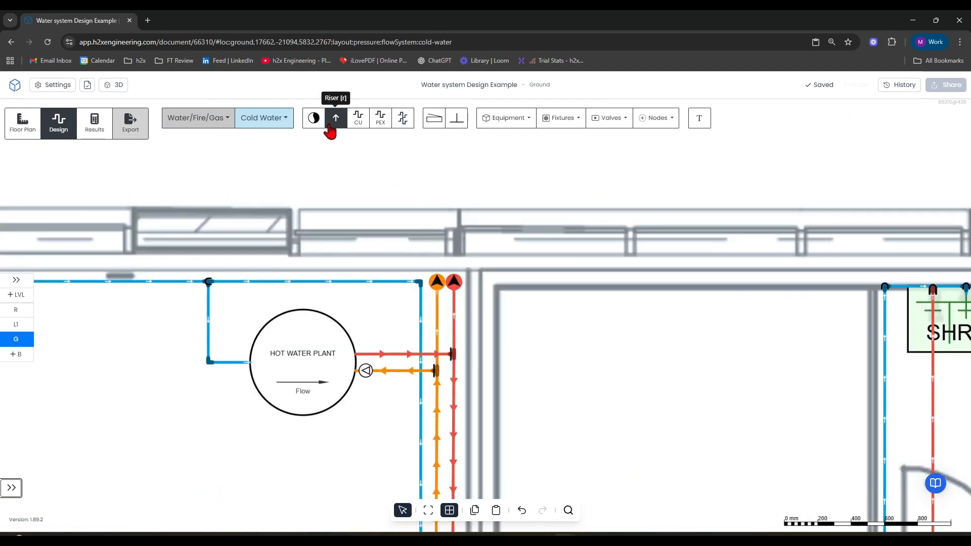
left_click(330, 126)
left_click(421, 280)
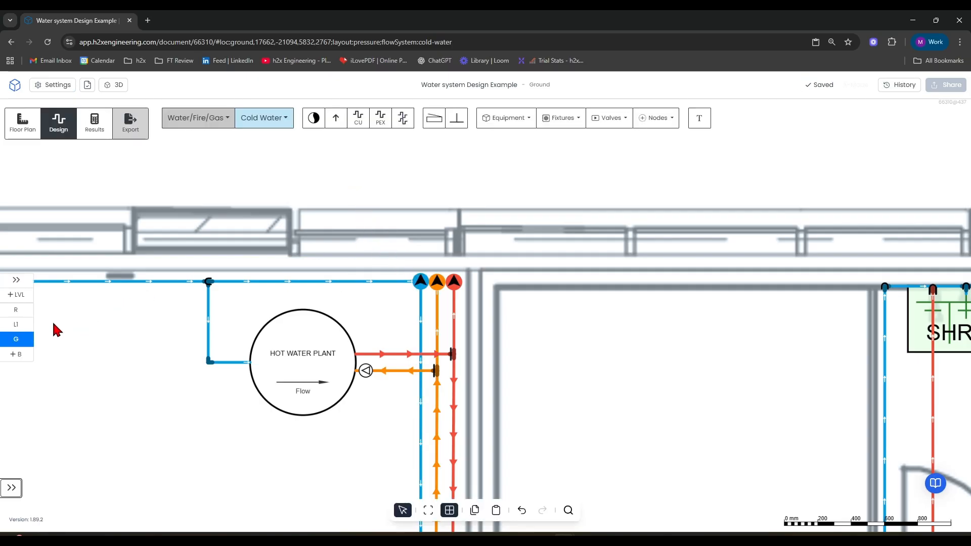
Step: Copy the ground floor bathroom fixtures with their connected hot and cold pipework and paste them onto the Level 1 plan
left_click(15, 324)
scroll(320, 263, "down", 5)
scroll(473, 314, "down", 3)
left_click_drag(472, 314, 336, 212)
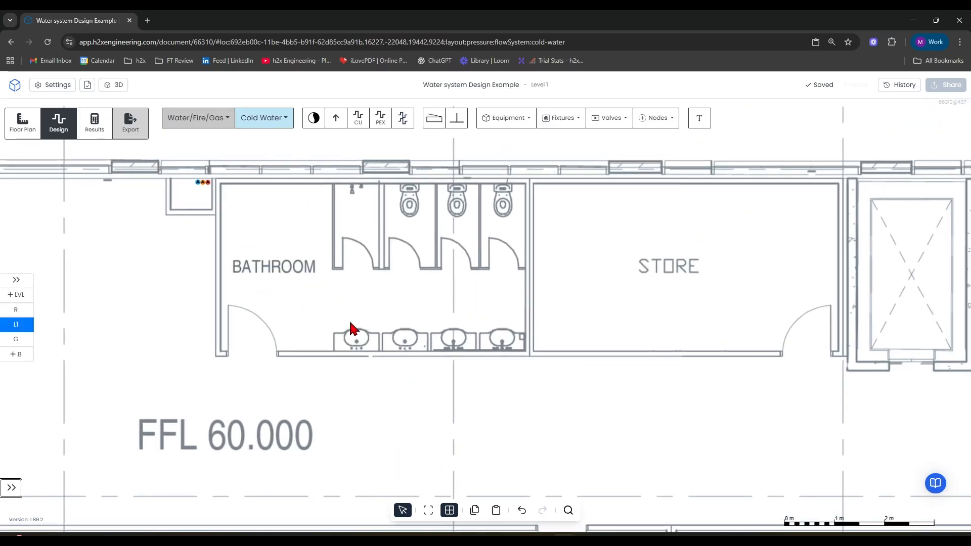
key("Page_Down")
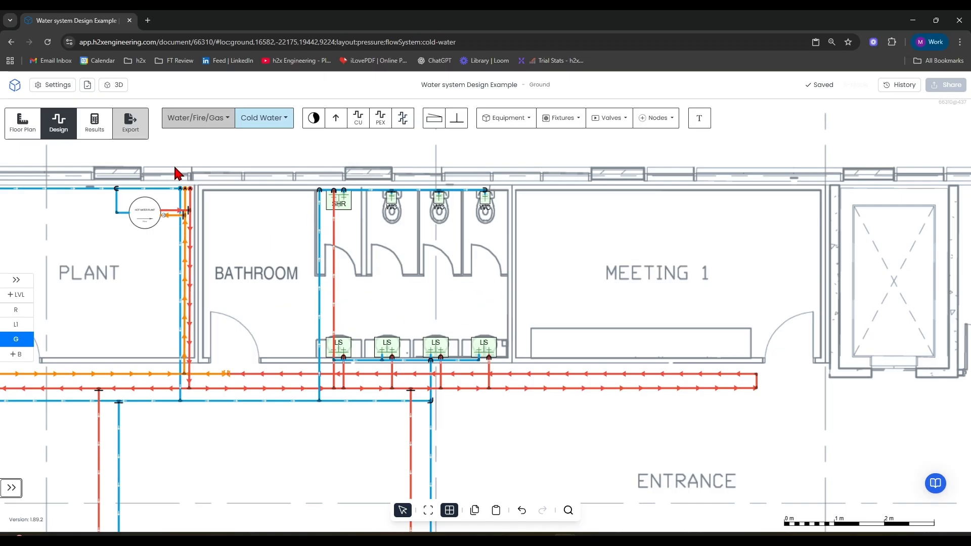
left_click_drag(172, 155, 793, 421)
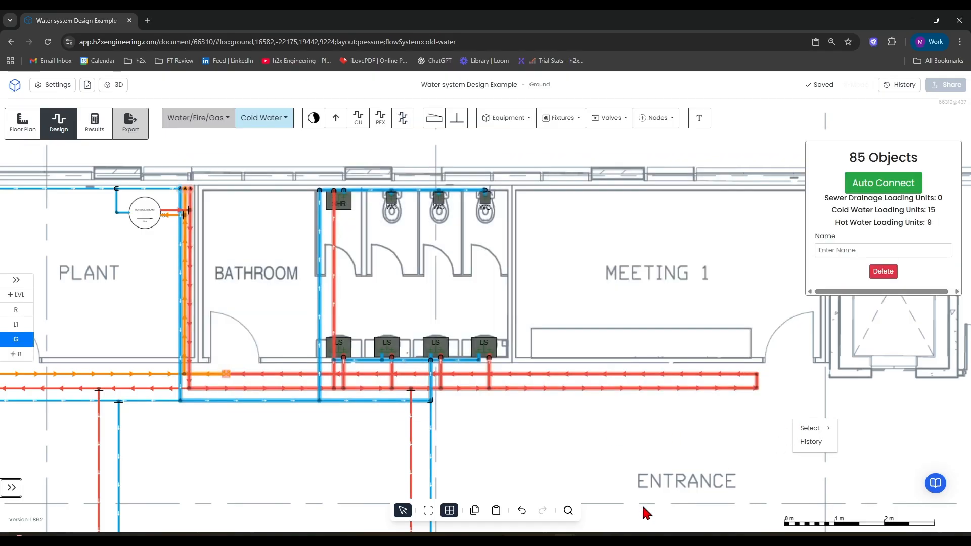
left_click(474, 511)
left_click(15, 325)
left_click(496, 510)
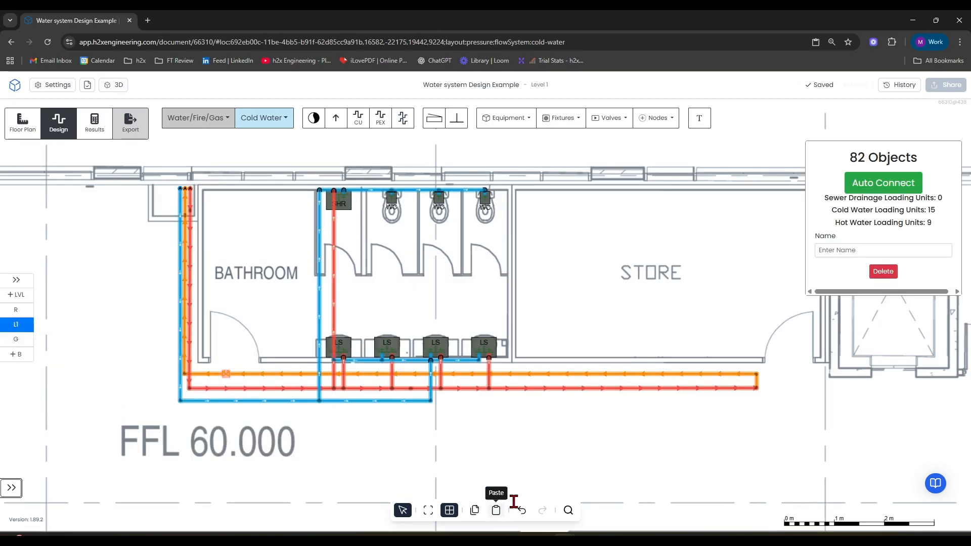
left_click(516, 439)
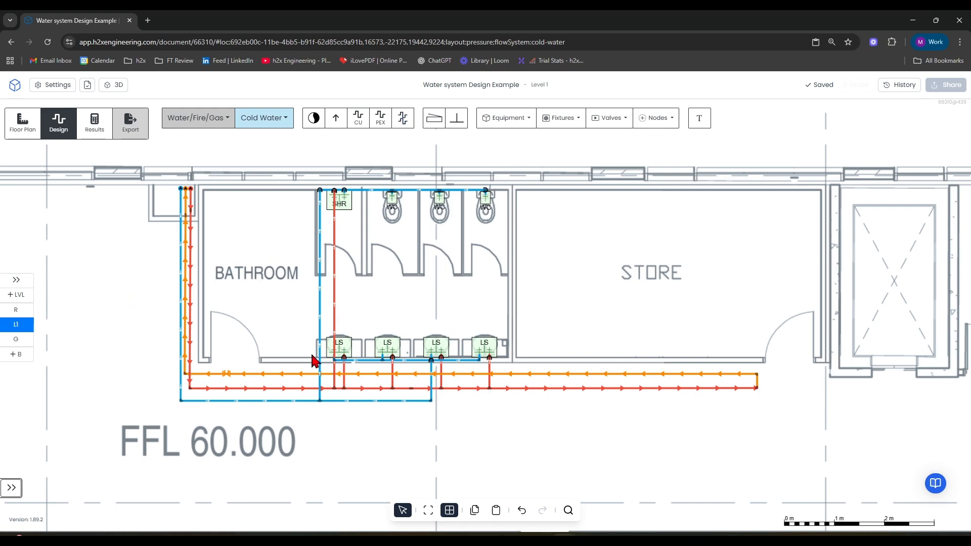
Step: Insert a Custom Valve on the horizontal cold water main of the Ground level
scroll(318, 334, "down", 4)
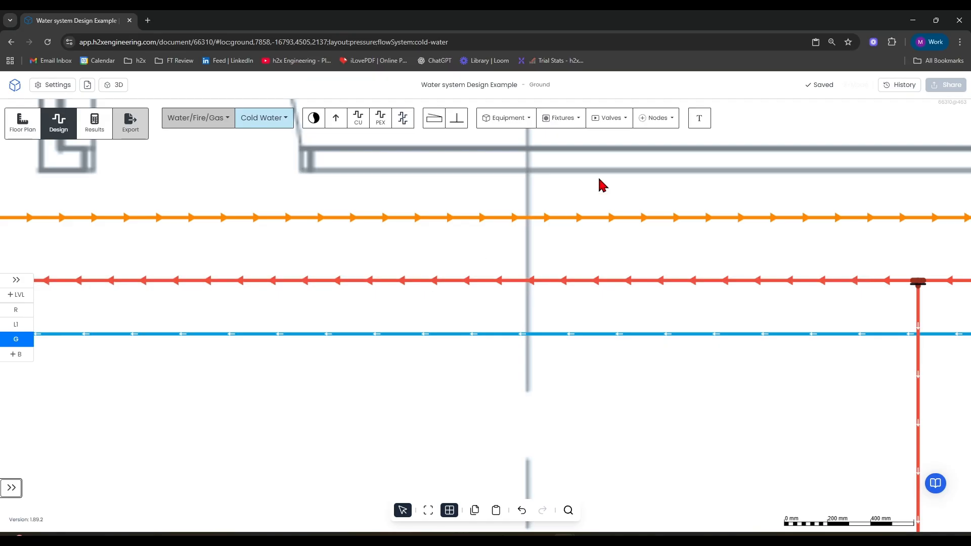
left_click(624, 117)
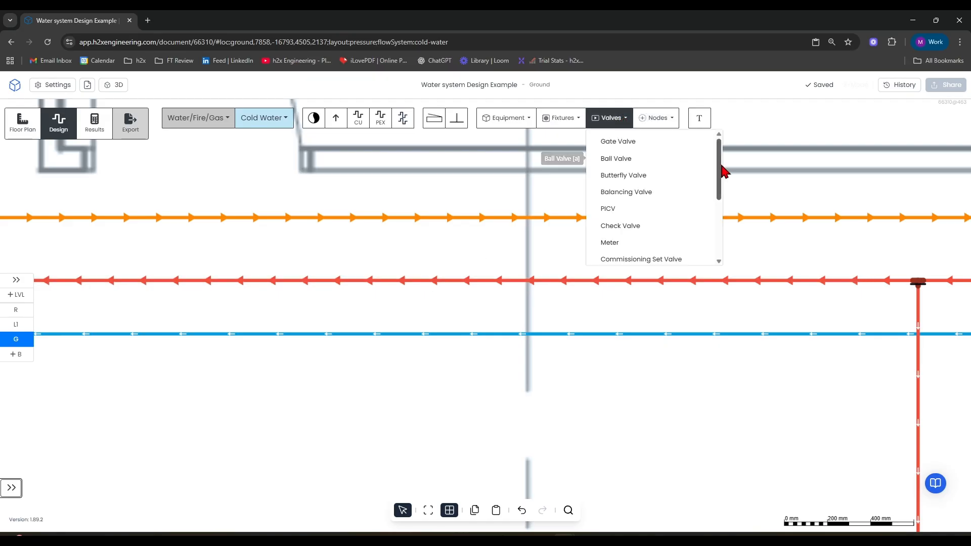
left_click_drag(720, 163, 723, 223)
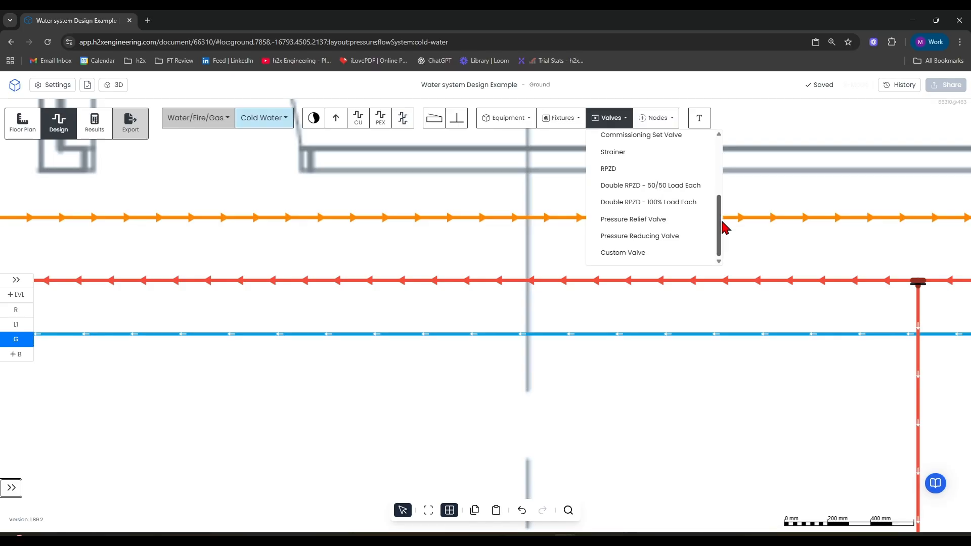
left_click(664, 261)
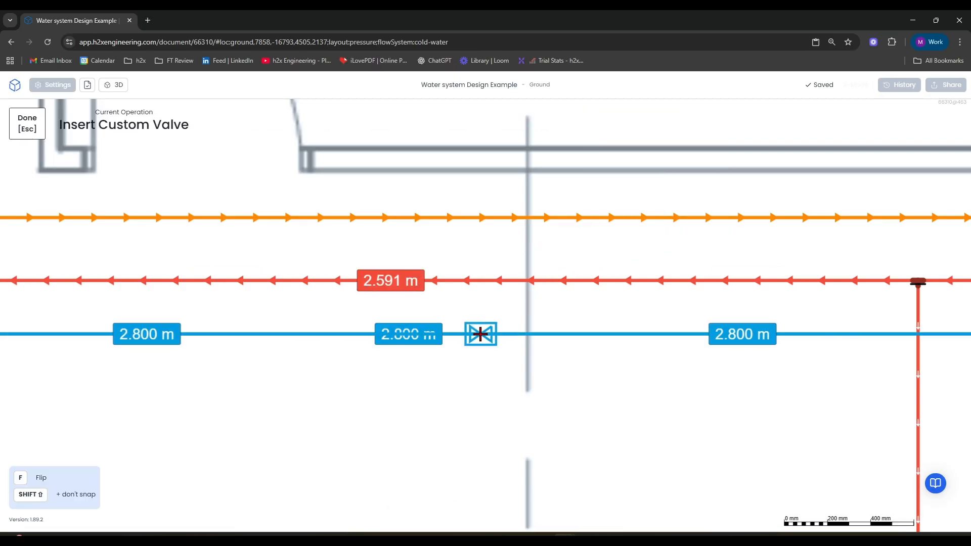
left_click(480, 334)
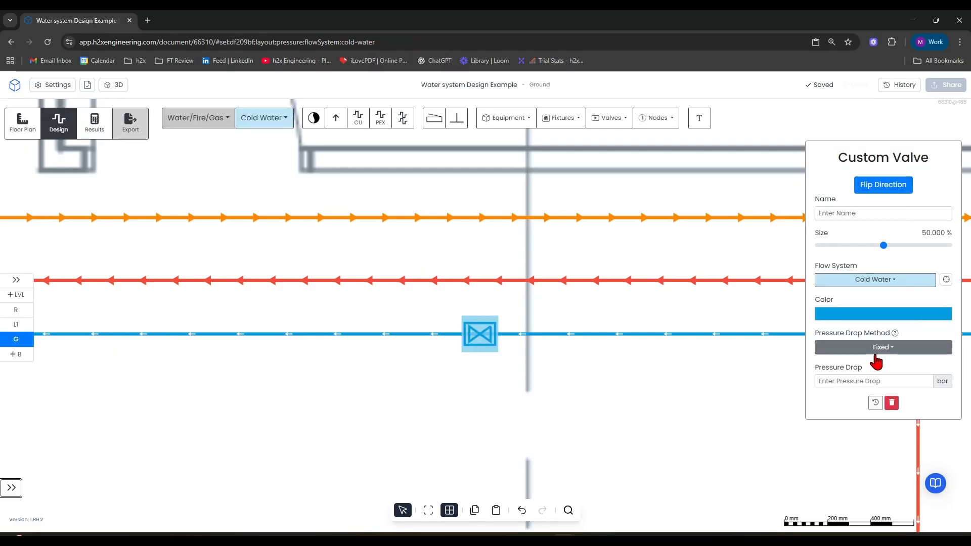
Step: Set the custom valve's pressure drop method to K Value and deselect the valve
left_click(874, 383)
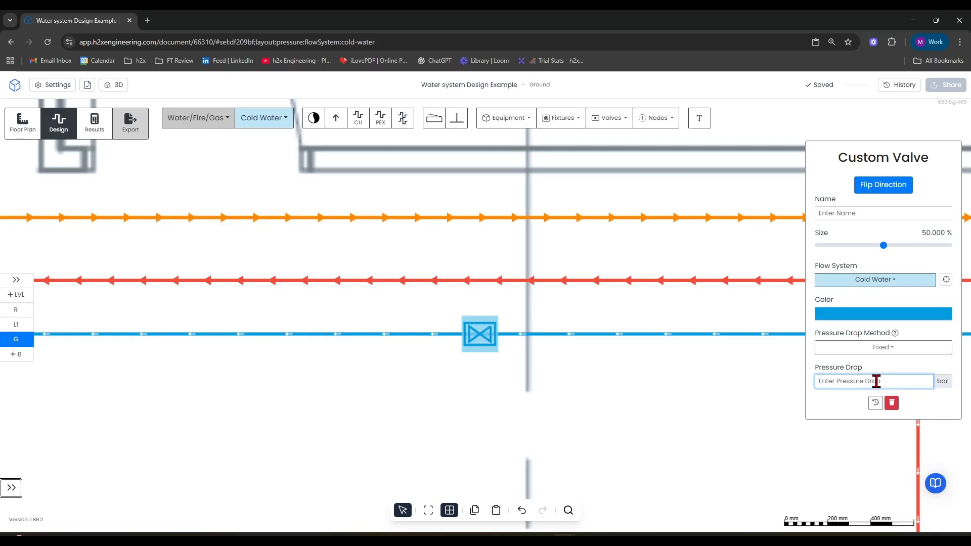
left_click(883, 347)
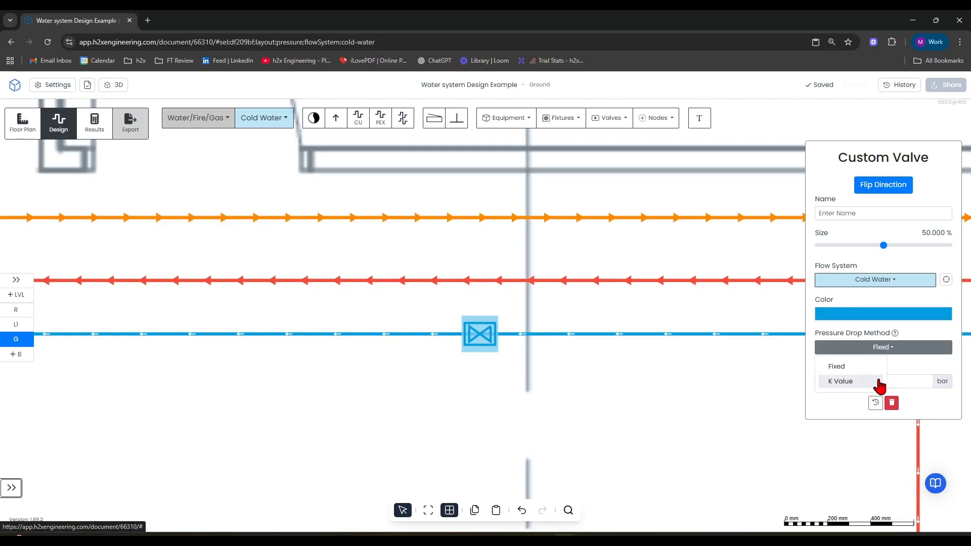
left_click(879, 382)
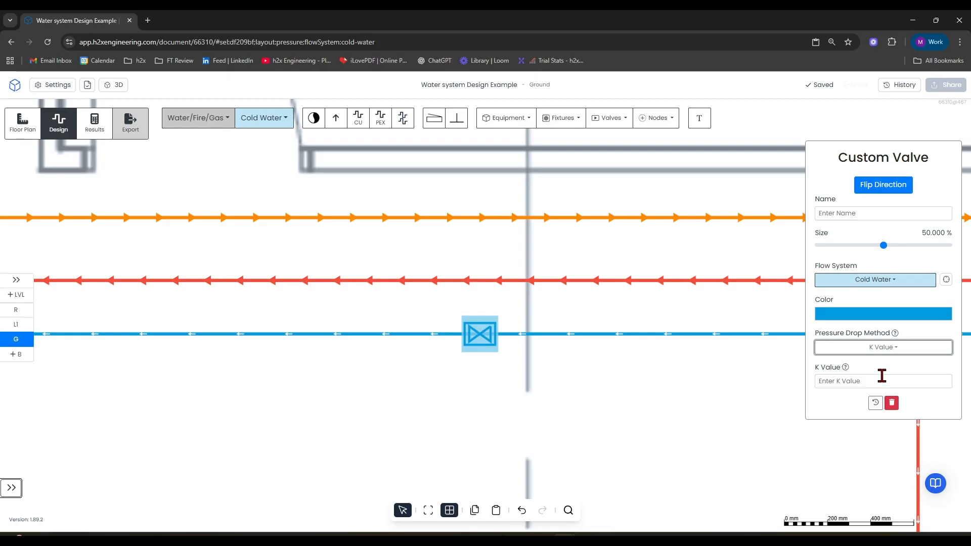
left_click(689, 369)
Step: Calculate the results for the Ground level and inspect the properties of the vertical cold water pipe in the Plant room
scroll(689, 369, "down", 10)
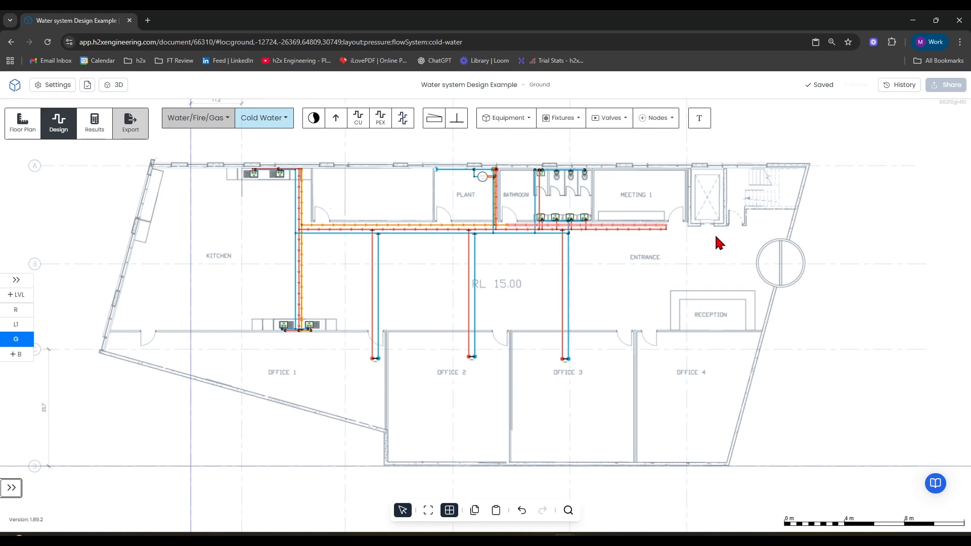
left_click_drag(715, 243, 710, 251)
left_click(104, 132)
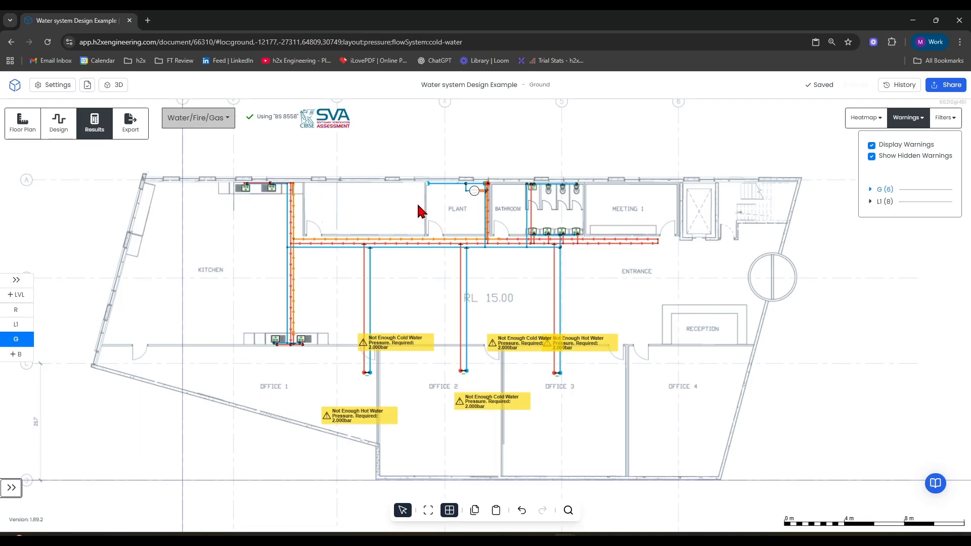
scroll(468, 260, "up", 5)
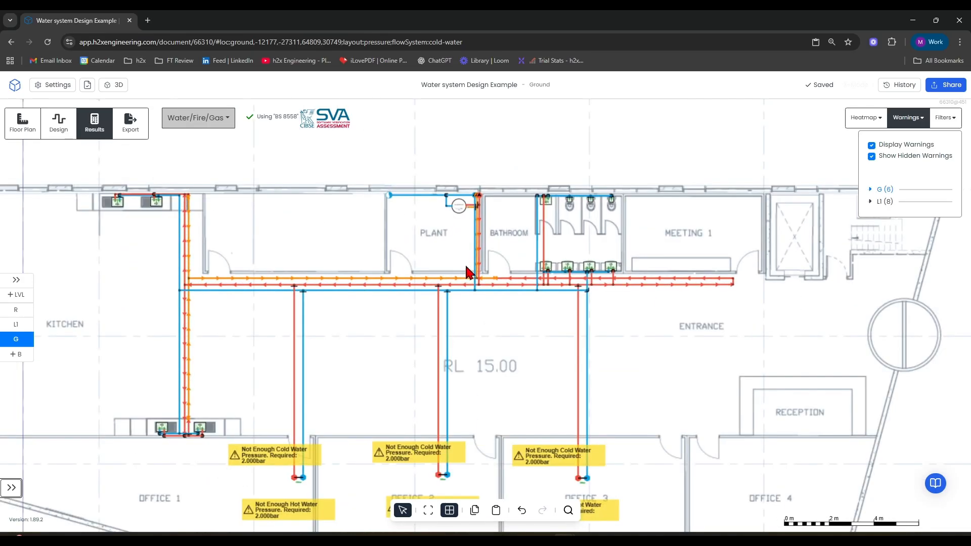
scroll(466, 251, "up", 5)
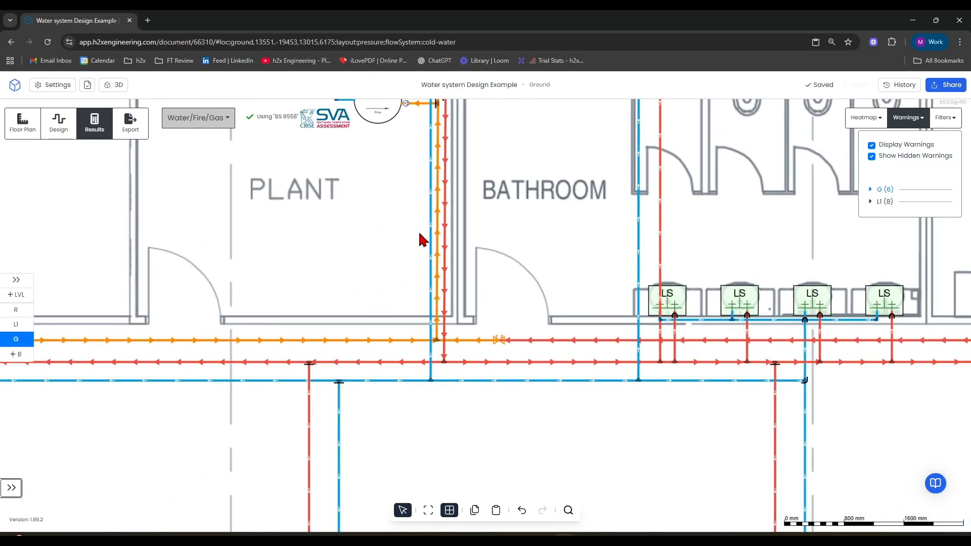
mouse_move(429, 238)
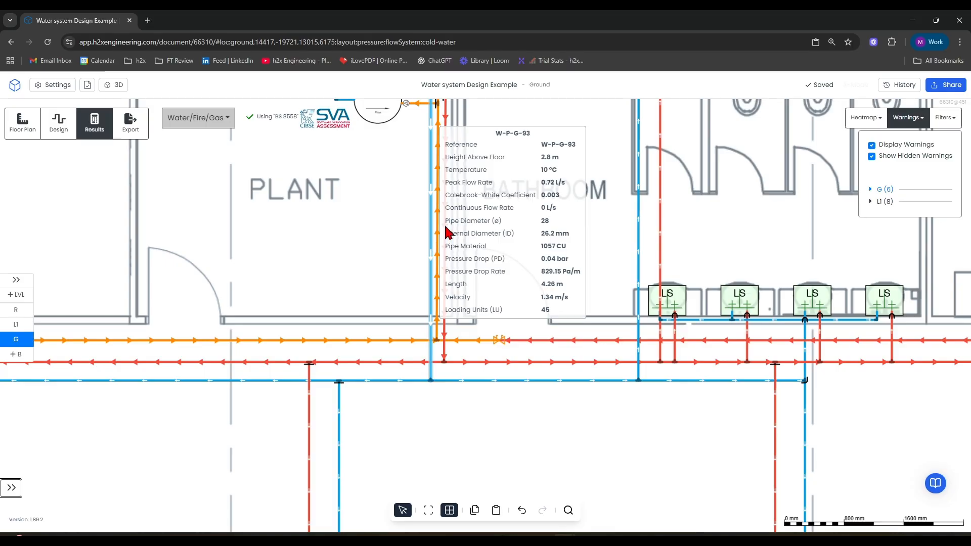
Step: Display Pipe Diameter, Loading Units, Show Index Circuit and Show Index Node Path in the pipe results
left_click(946, 118)
scroll(864, 314, "down", 1)
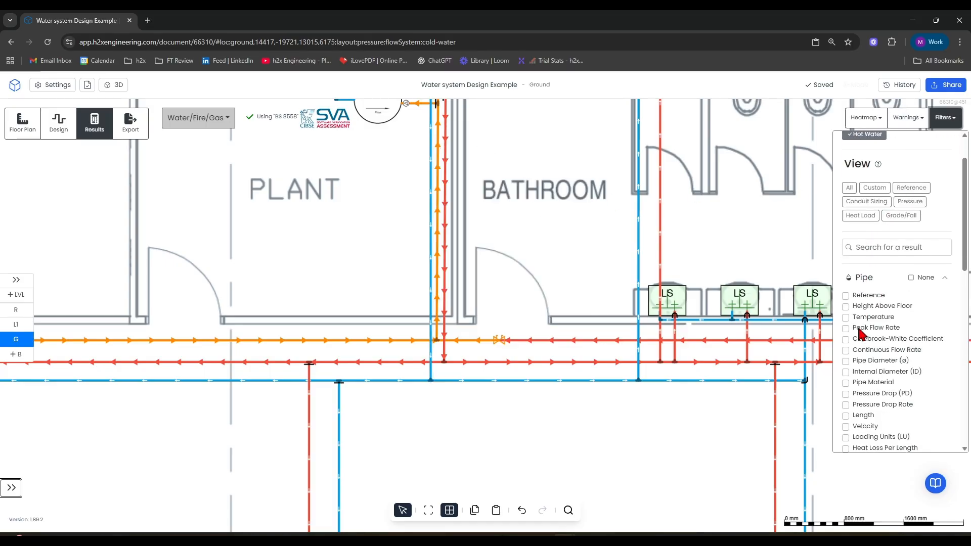
left_click(848, 361)
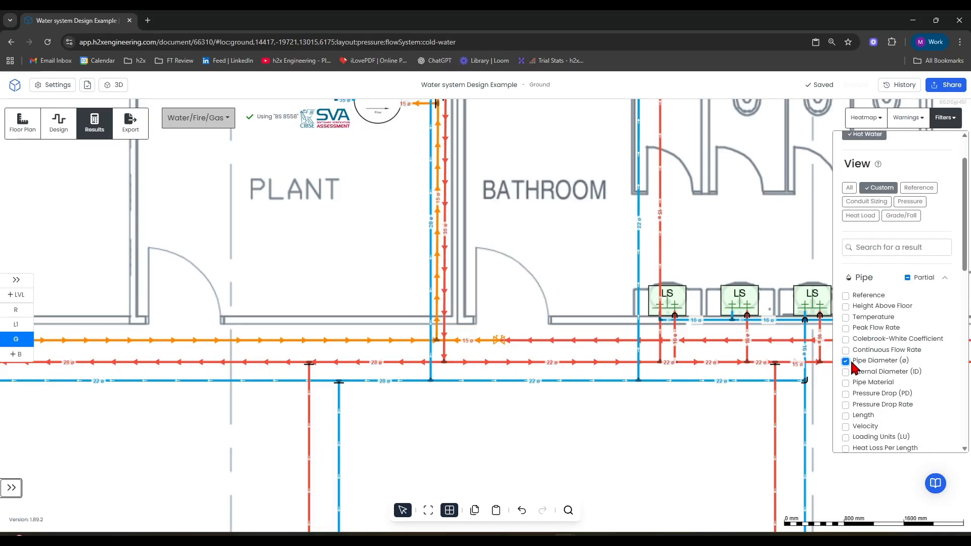
scroll(848, 377, "down", 1)
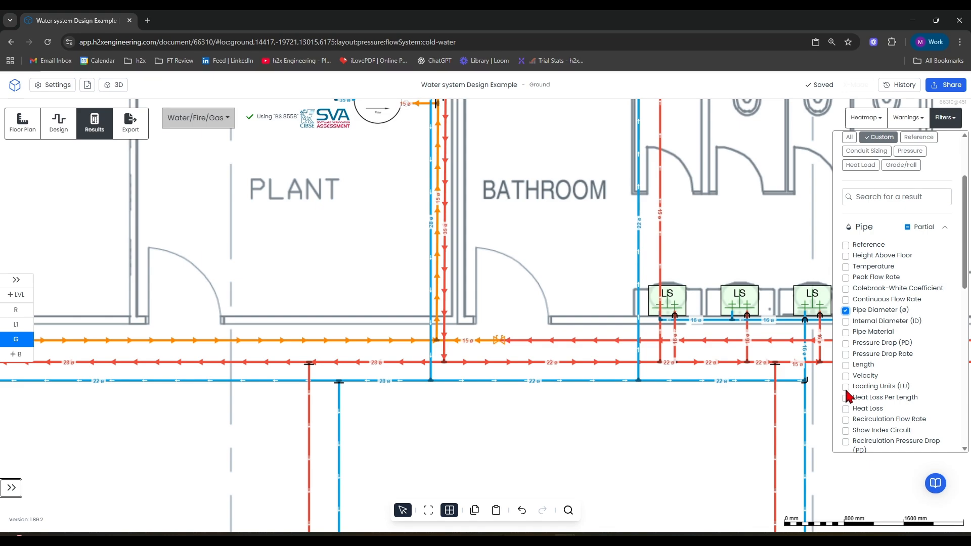
left_click(845, 388)
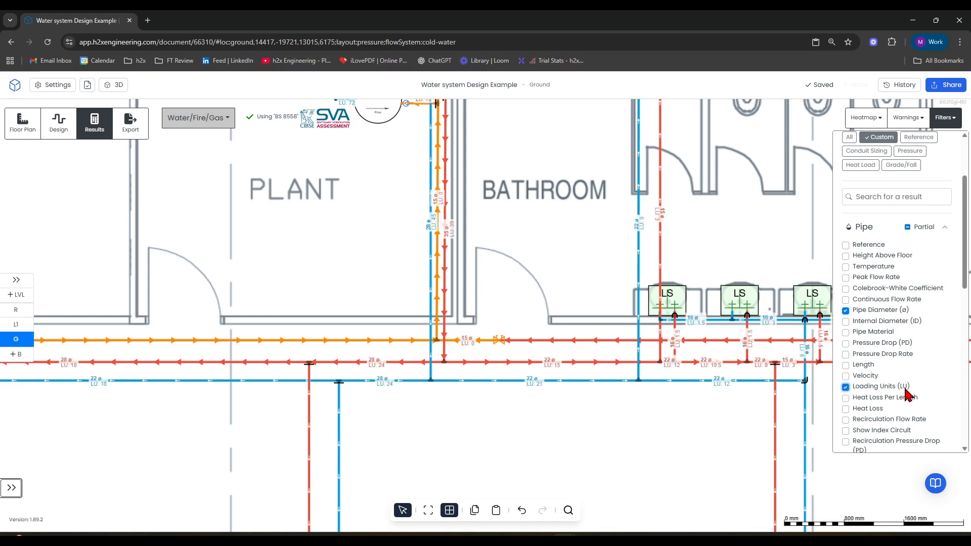
left_click(846, 430)
scroll(846, 430, "down", 2)
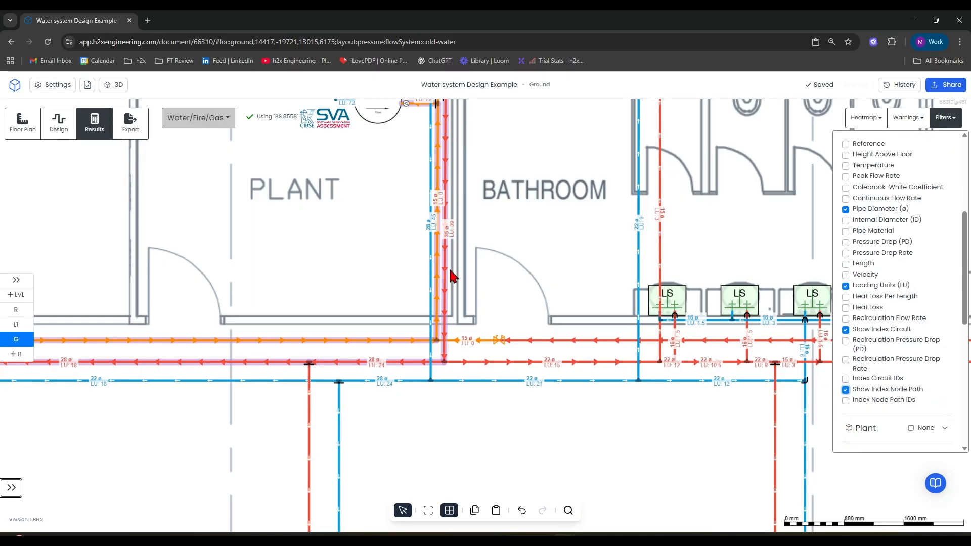
Step: Examine the index circuit, index node path and pressure warnings on the Ground level and Level 1
scroll(452, 277, "down", 5)
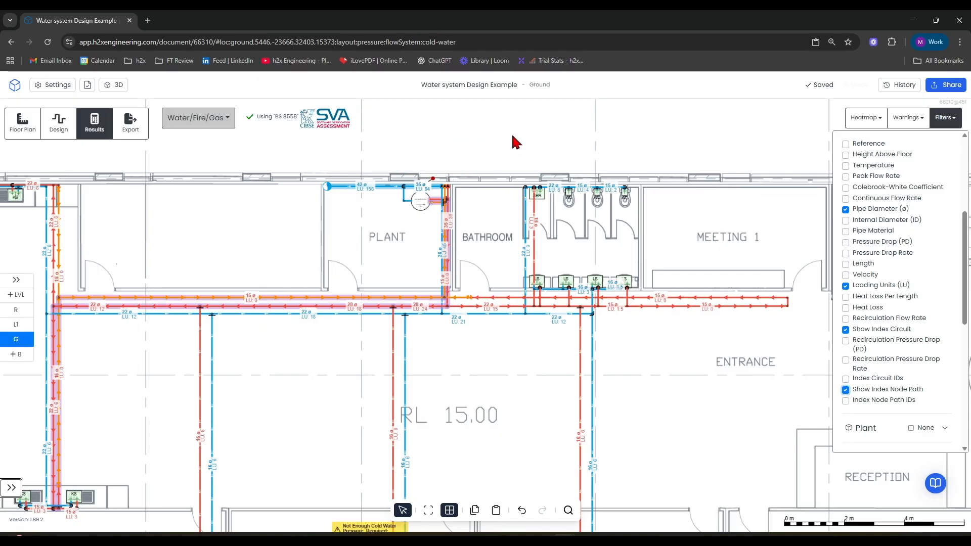
left_click_drag(517, 176, 487, 199)
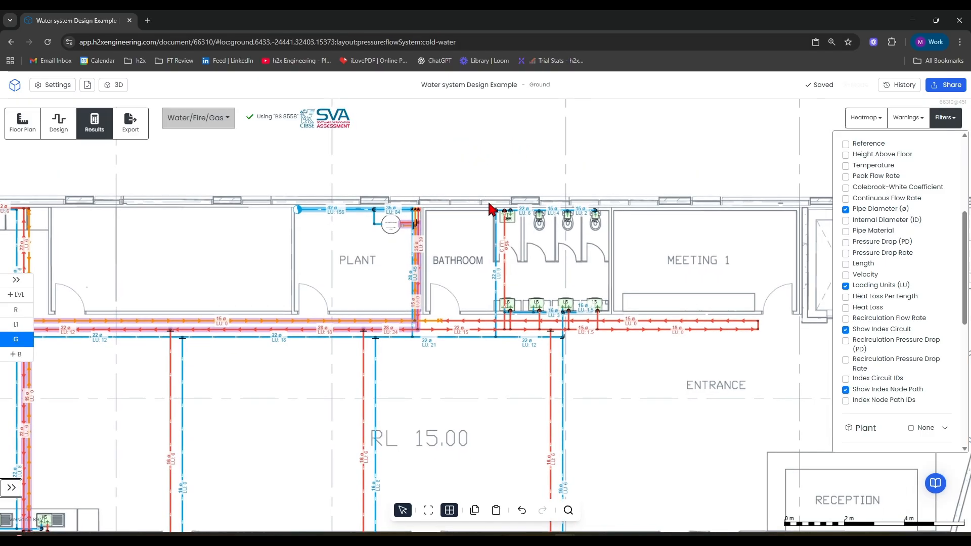
scroll(443, 182, "down", 4)
left_click_drag(586, 320, 611, 282)
scroll(614, 284, "up", 2)
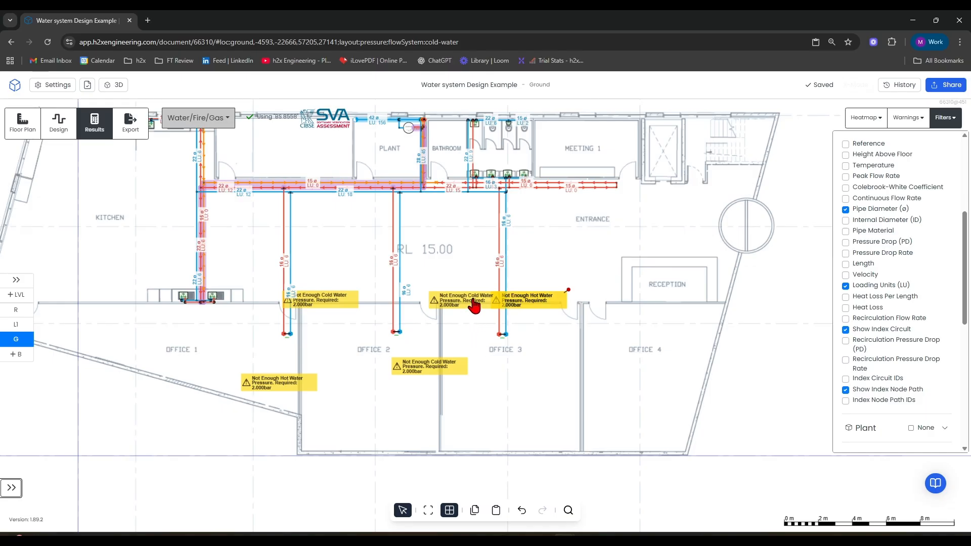
left_click(15, 324)
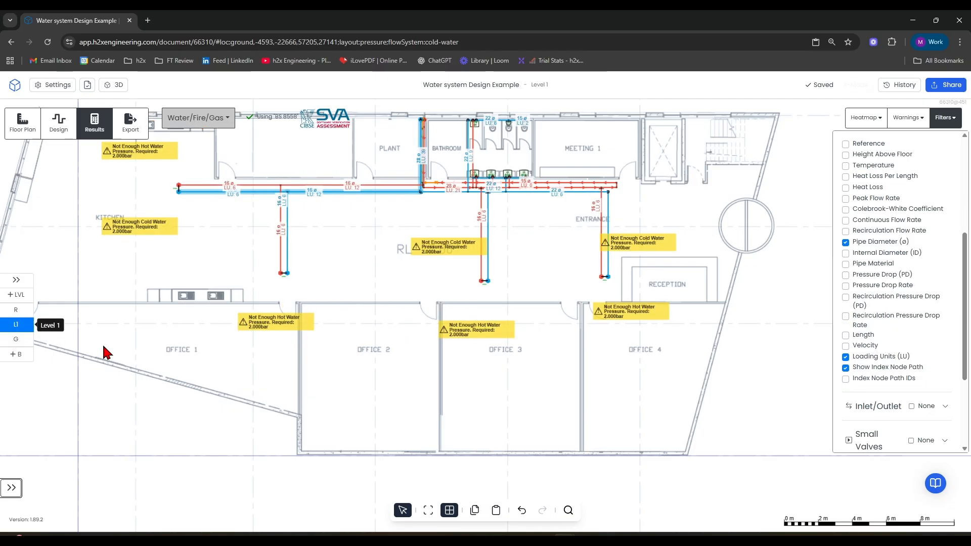
left_click(21, 340)
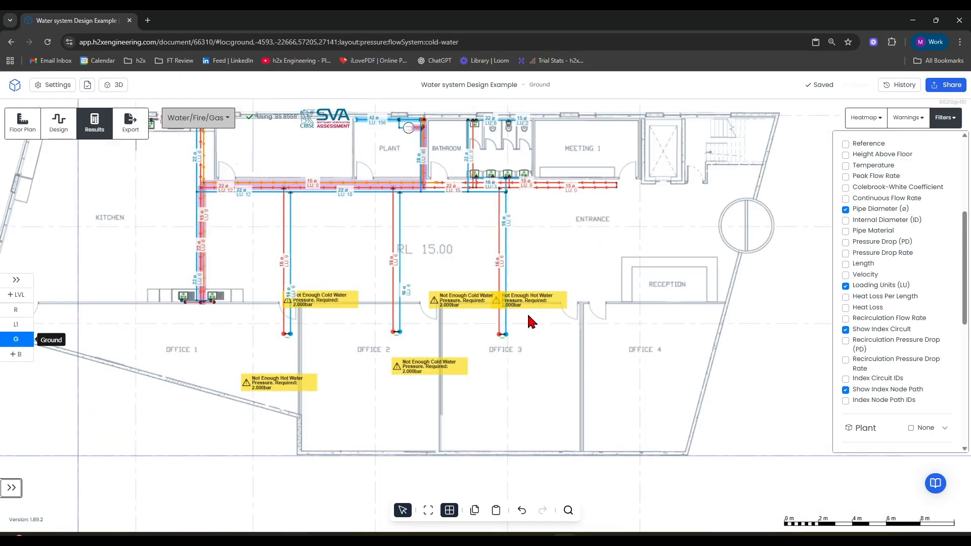
Step: Return to design mode and insert a Cold Water Duty/Standby booster pump in the Plant room, just below the incoming cold main
left_click(59, 122)
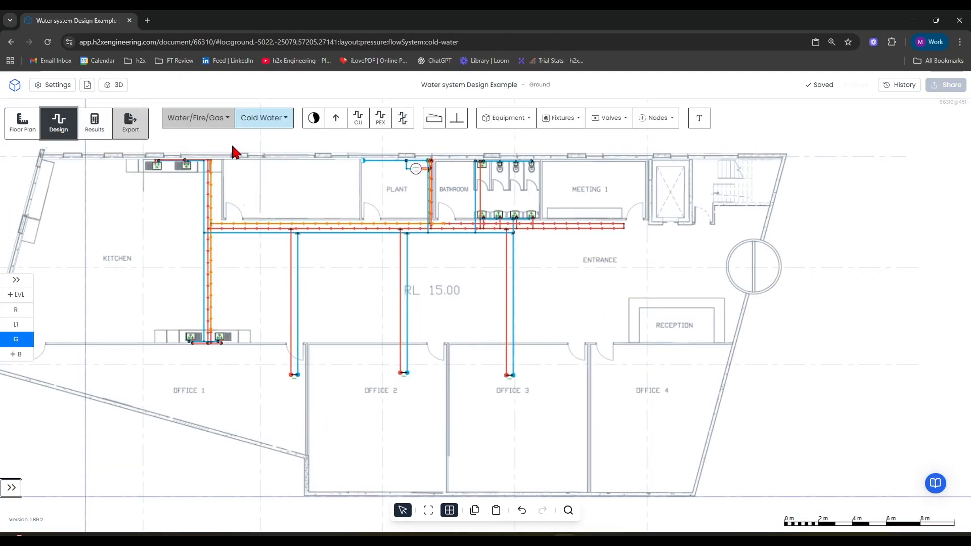
left_click(488, 119)
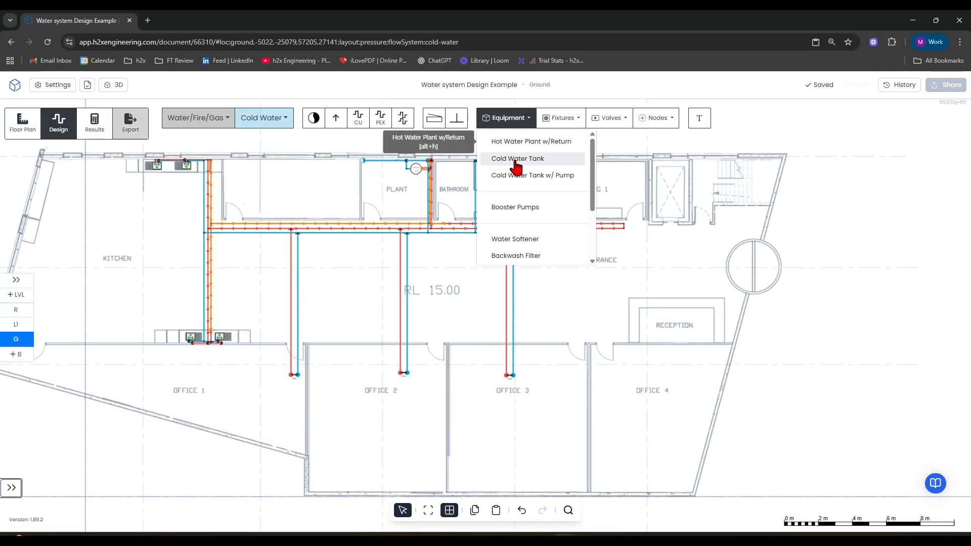
left_click(500, 215)
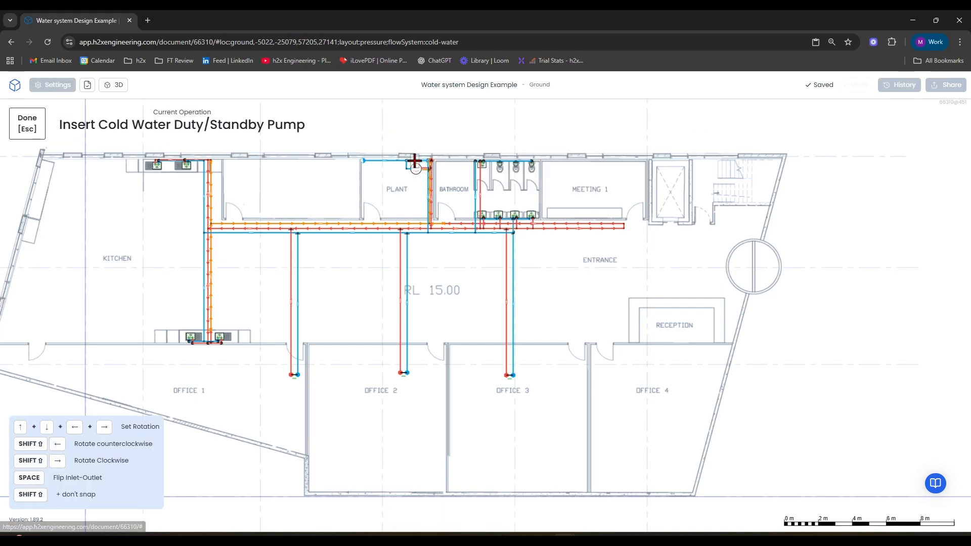
scroll(382, 162, "up", 5)
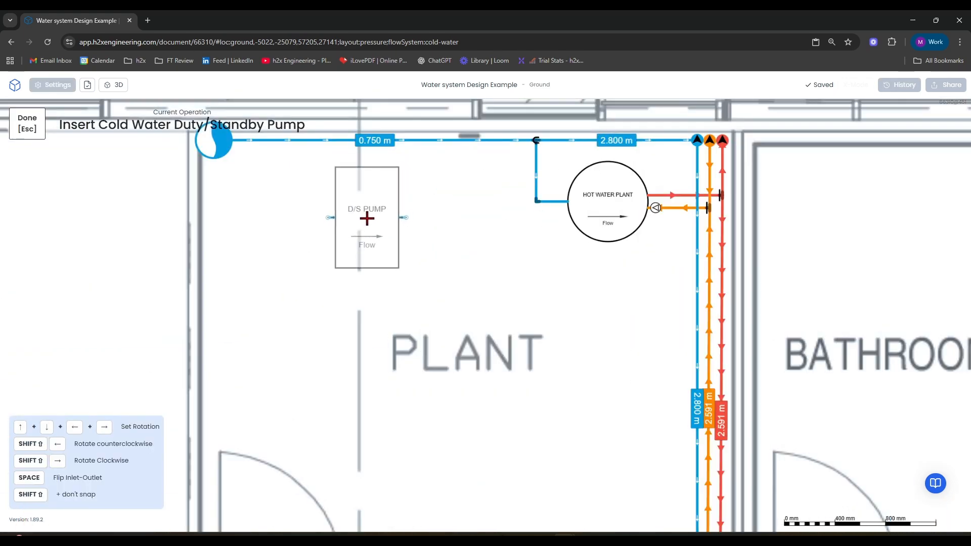
left_click(367, 218)
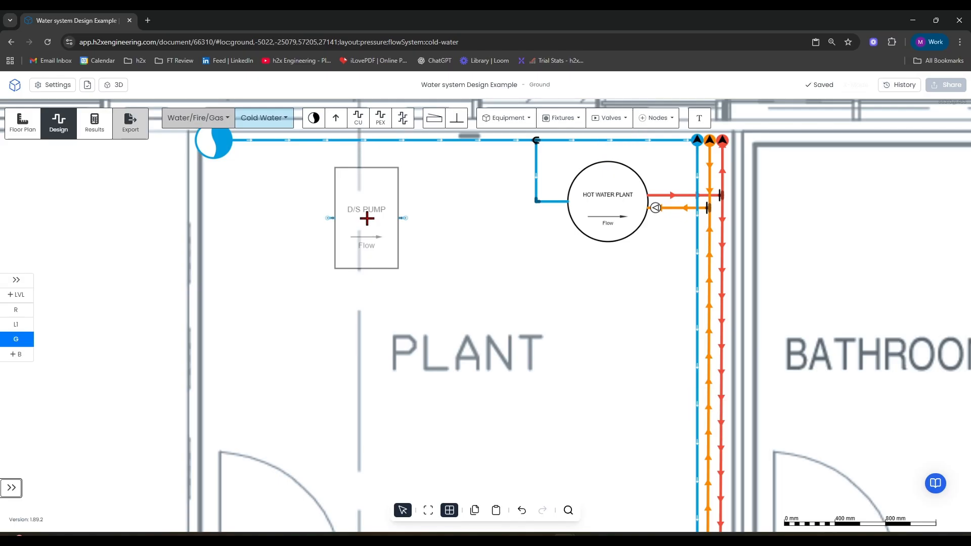
Step: Connect both sides of the booster pump to the incoming cold main with copper pipe and delete the bypassed main section between the connections
left_click(356, 118)
left_click(319, 218)
left_click(316, 140)
left_click(386, 142)
key("Delete")
Step: Recalculate the Ground level, inspect the booster pump's duty results in the Plant room and browse the result filters
scroll(318, 163, "down", 5)
scroll(331, 226, "down", 4)
left_click_drag(629, 298, 721, 285)
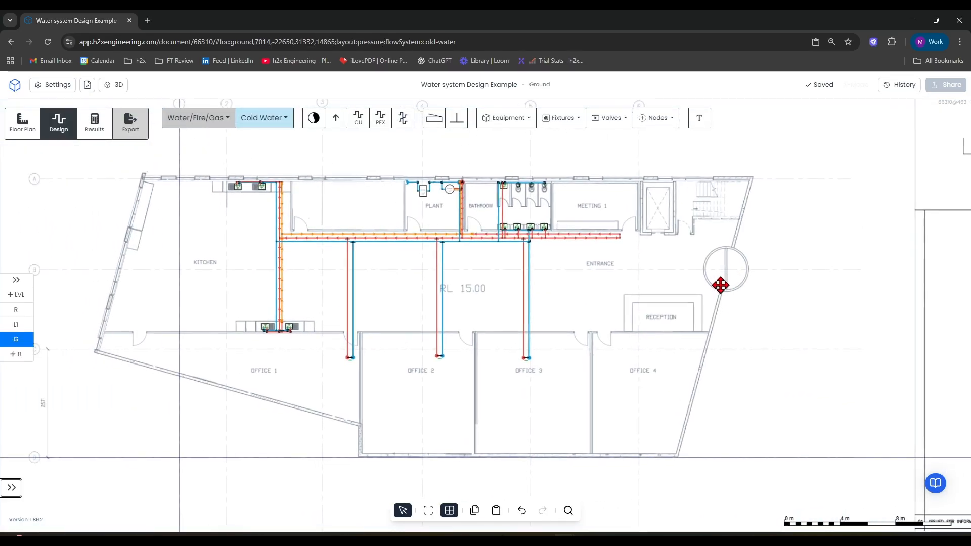
left_click(96, 124)
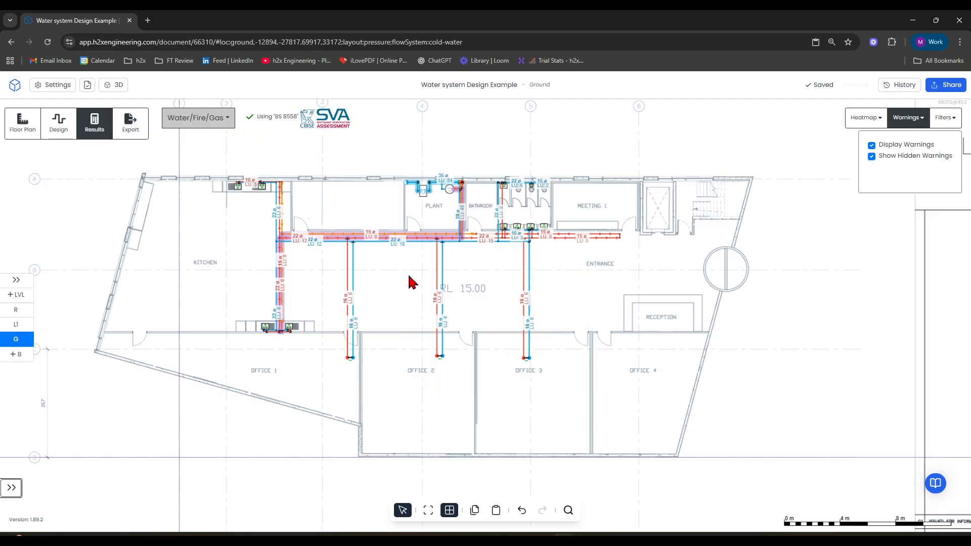
scroll(424, 190, "up", 5)
scroll(457, 231, "up", 5)
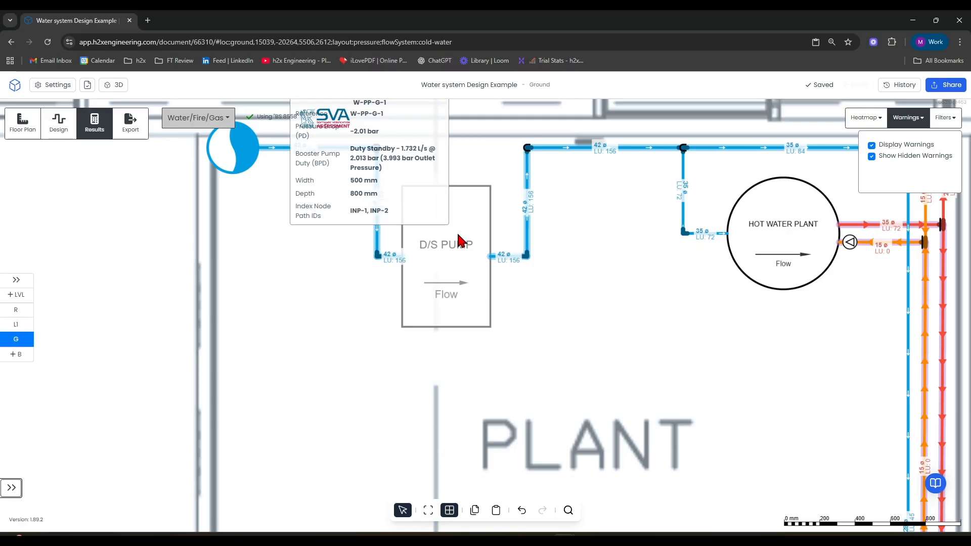
scroll(458, 237, "down", 5)
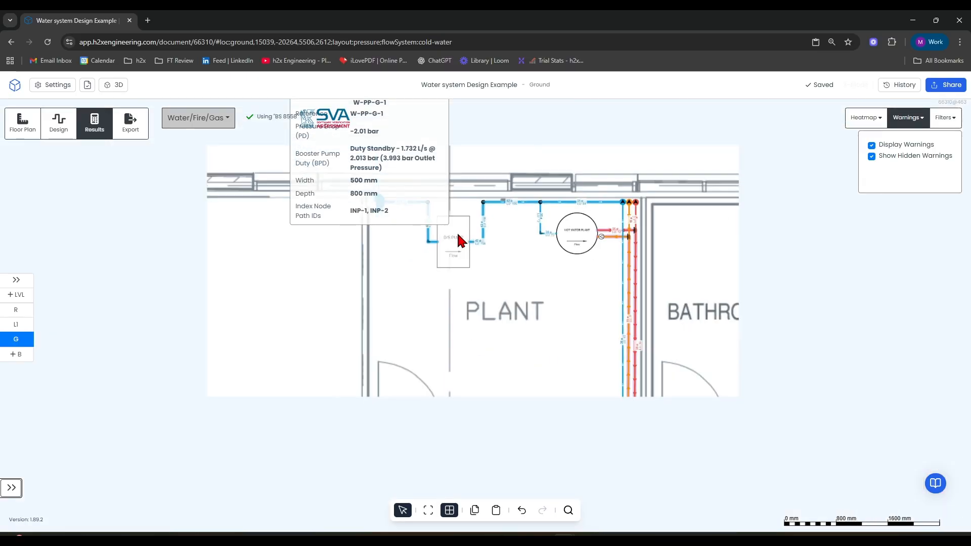
left_click(941, 118)
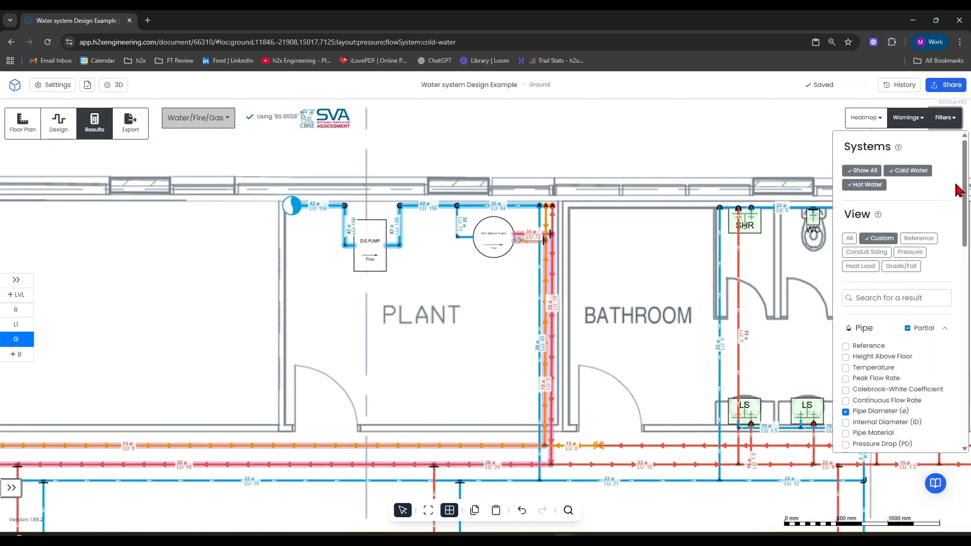
scroll(921, 341, "down", 5)
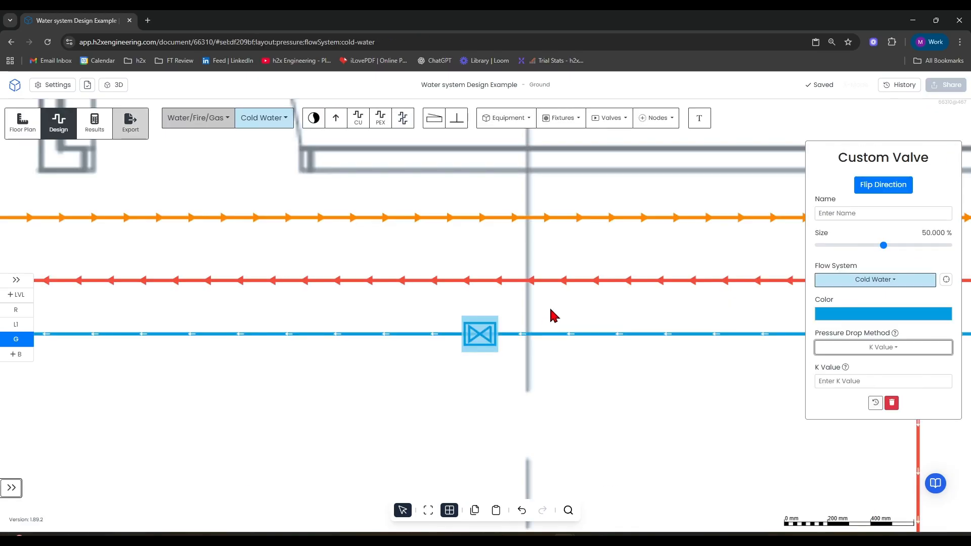
Step: Finish the custom valve on the corridor's horizontal cold water pipe and recalculate the Ground level results
left_click(550, 314)
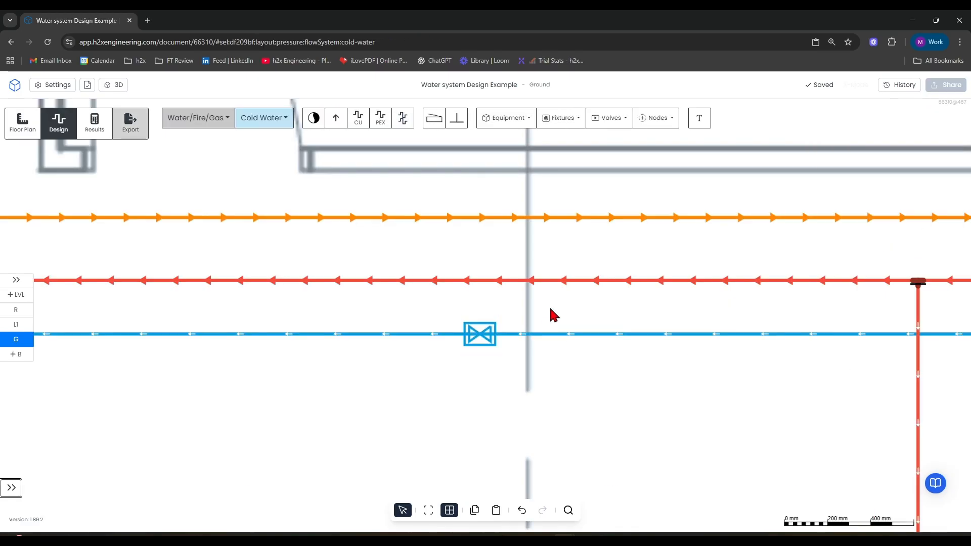
scroll(477, 336, "down", 10)
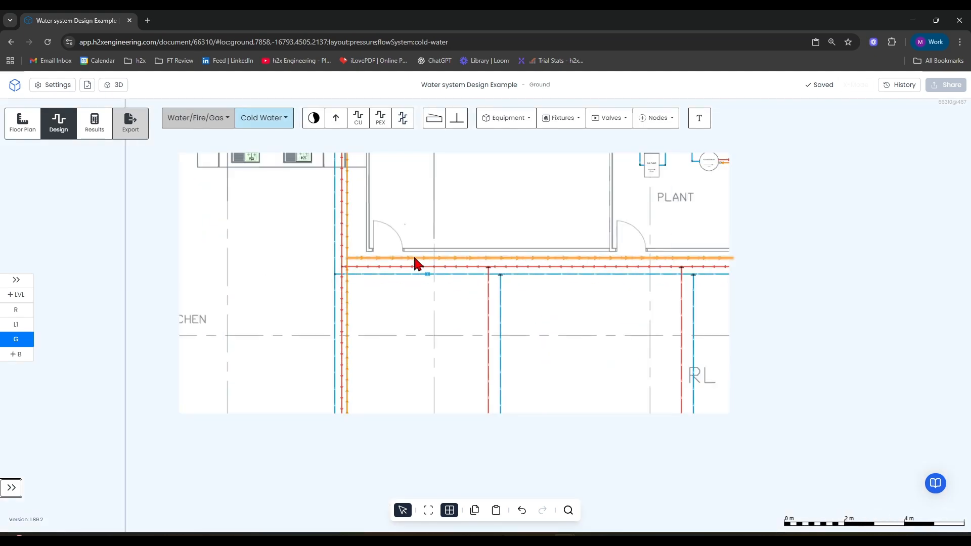
left_click(95, 123)
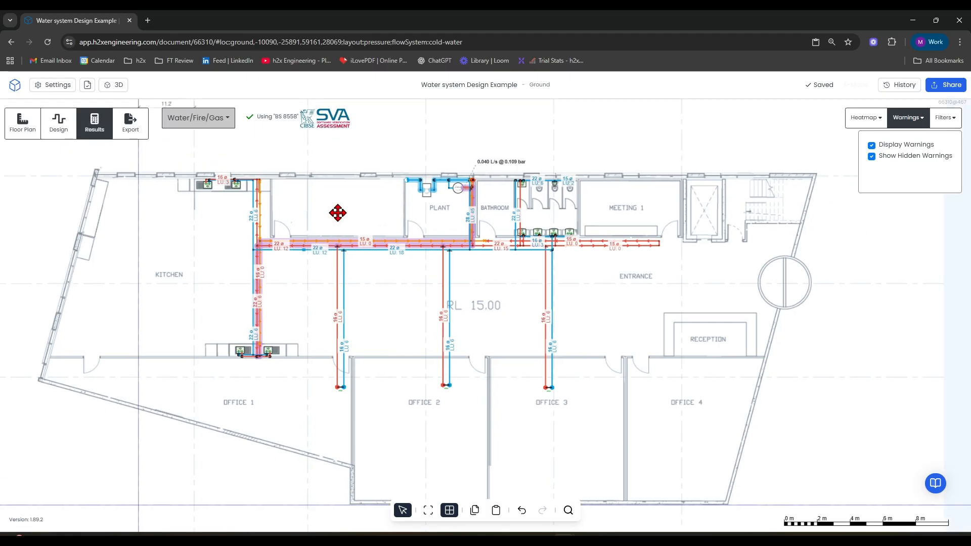
left_click_drag(335, 226, 346, 241)
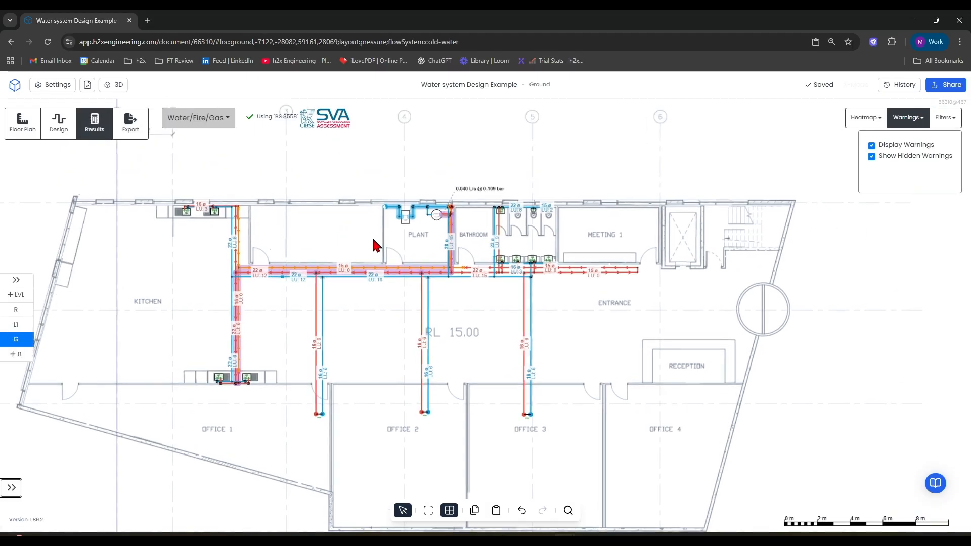
left_click_drag(779, 331, 790, 296)
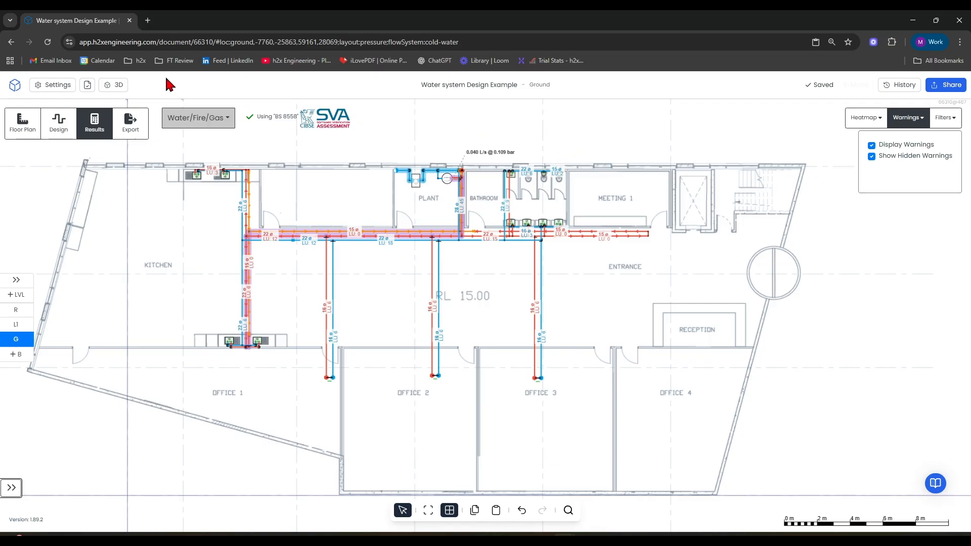
Step: Review the available export formats for the project and return to the Ground level results without exporting
mouse_move(419, 188)
left_click(132, 124)
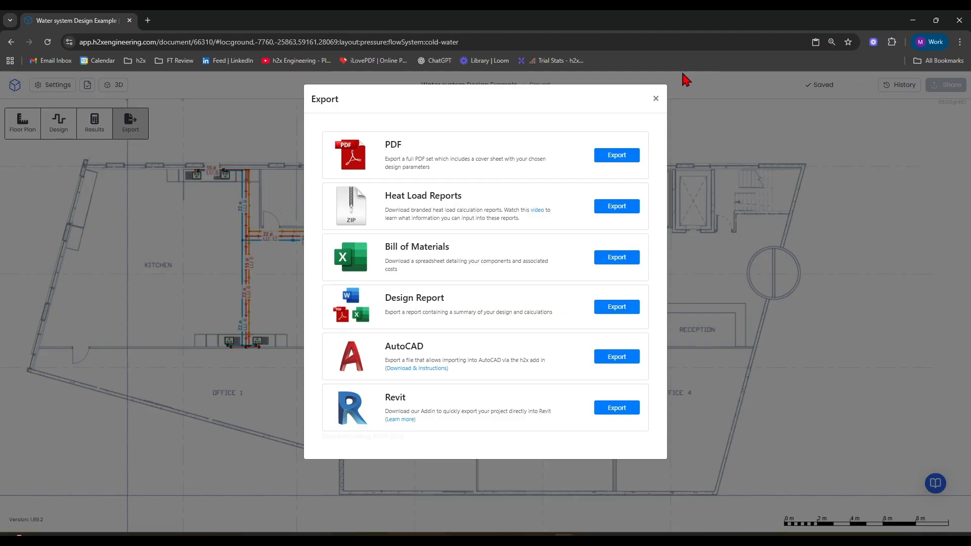
left_click(656, 99)
left_click_drag(798, 256, 753, 271)
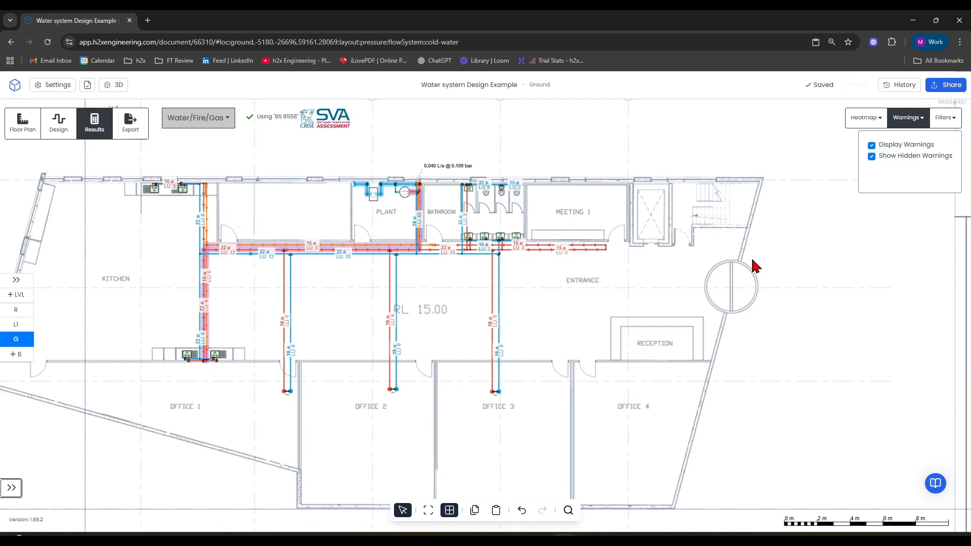